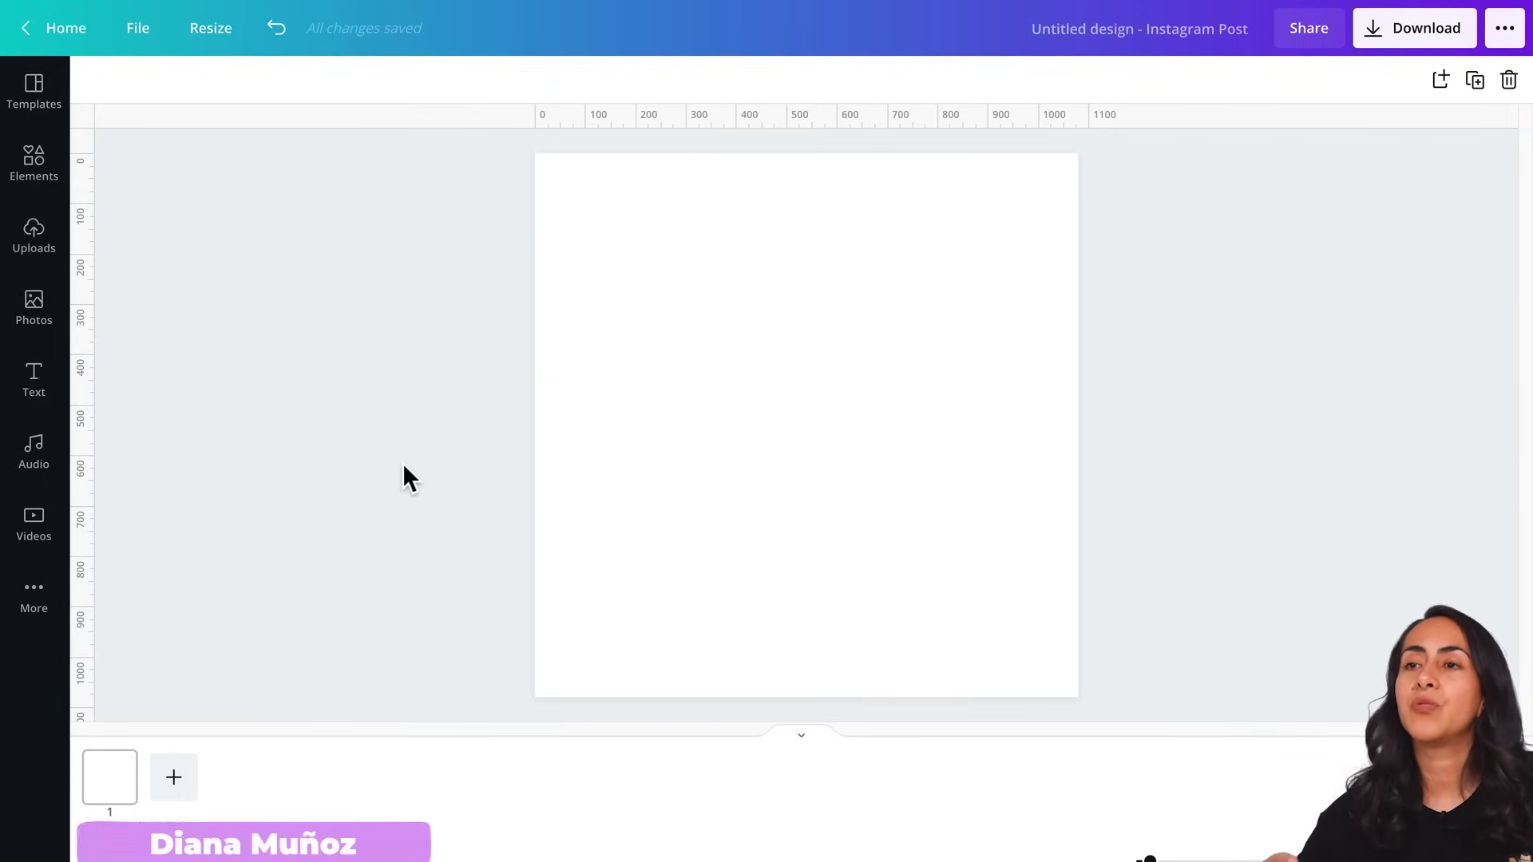
# - Add the uploaded teal-background photo of the smiling woman to the page, then close Uploads
pyautogui.click(34, 233)
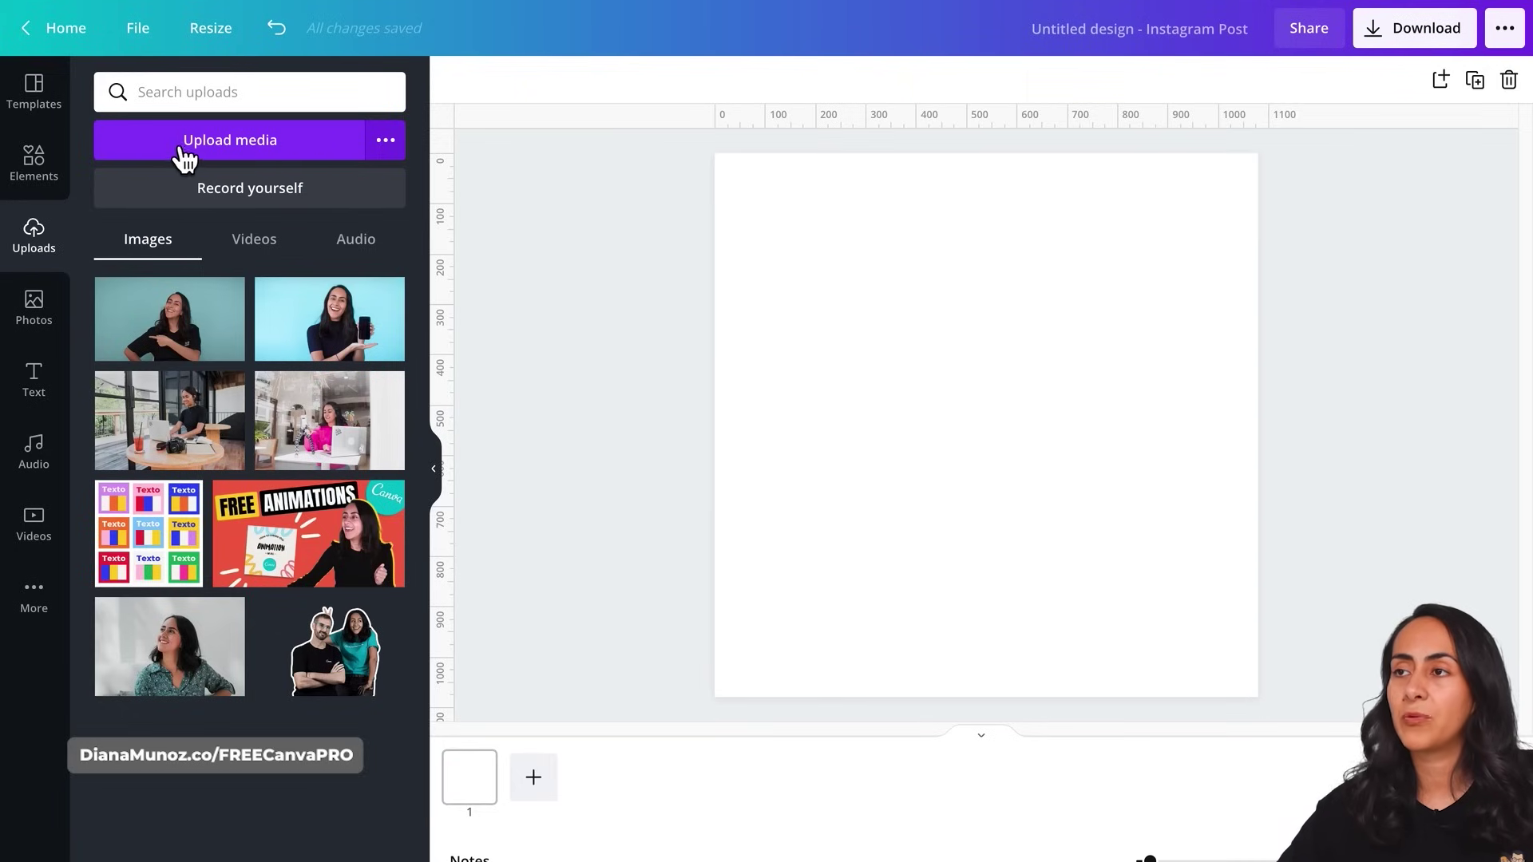
pyautogui.click(199, 321)
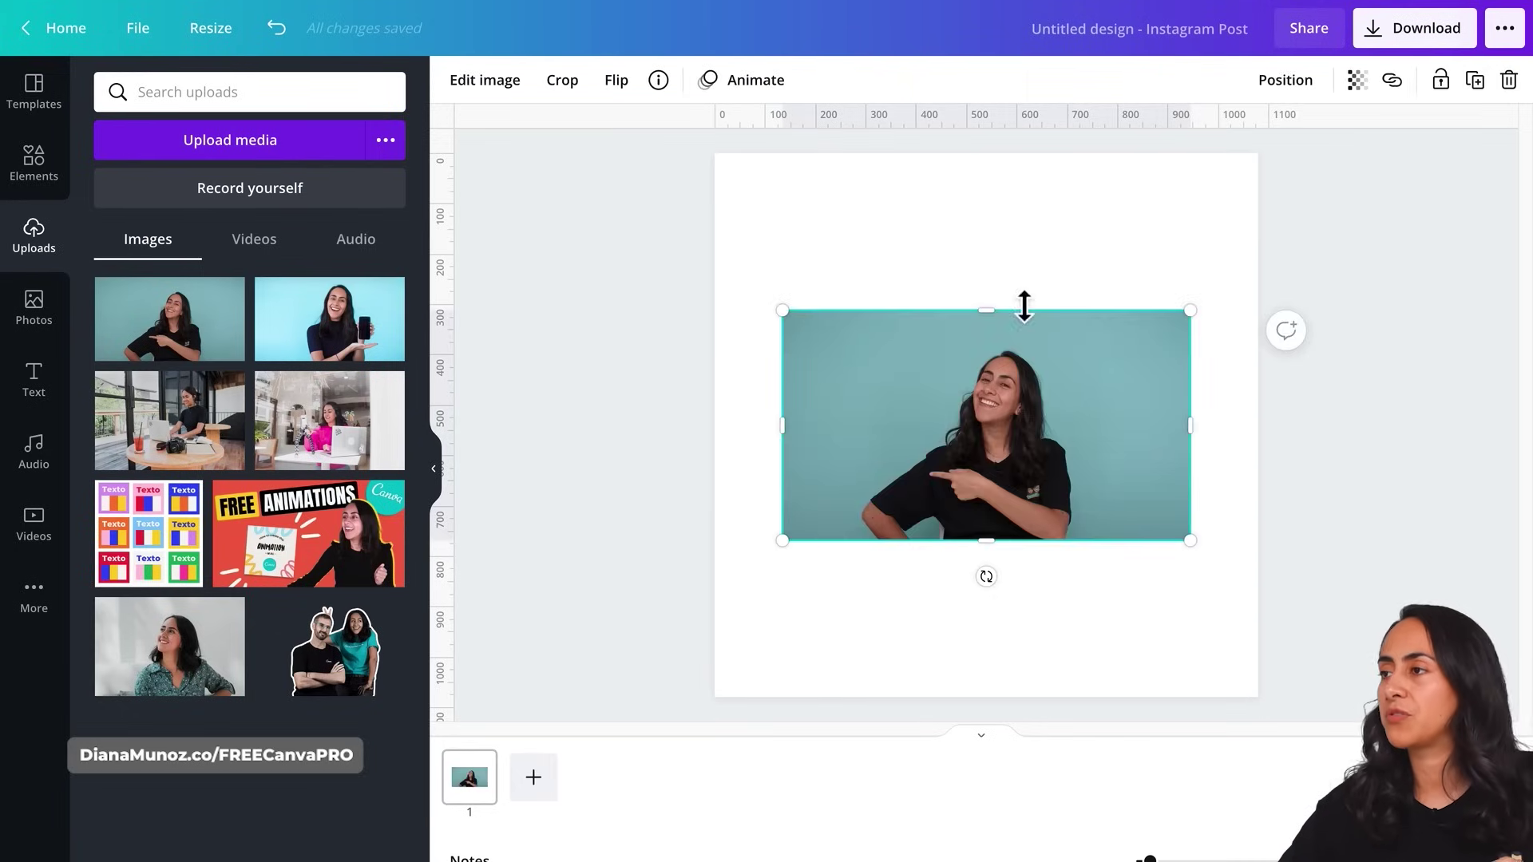
pyautogui.click(438, 472)
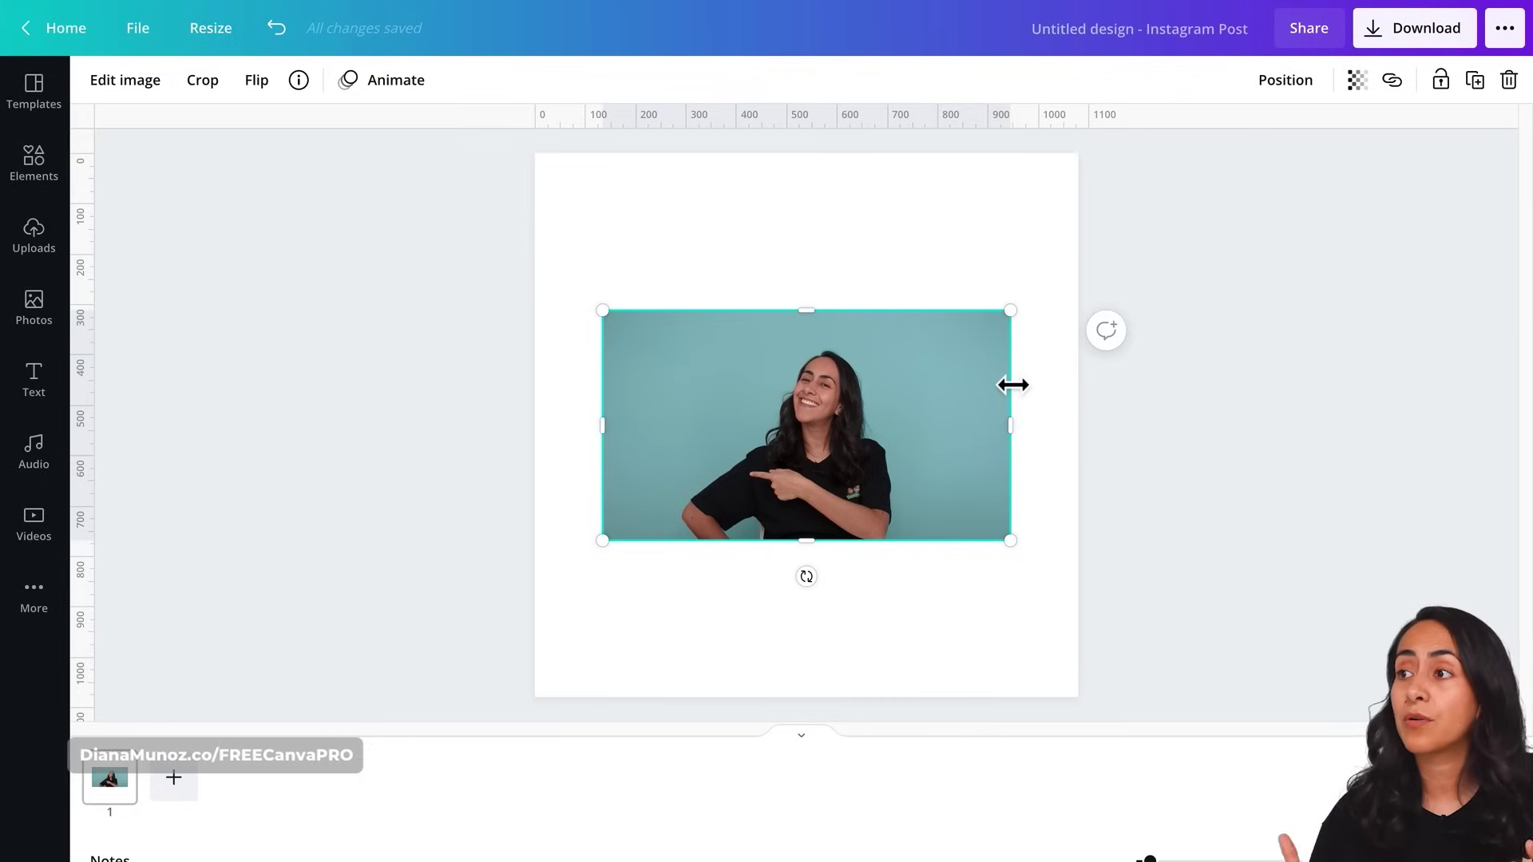
# - Run Background Remover on the photo to cut the woman out of the teal backdrop
pyautogui.click(121, 82)
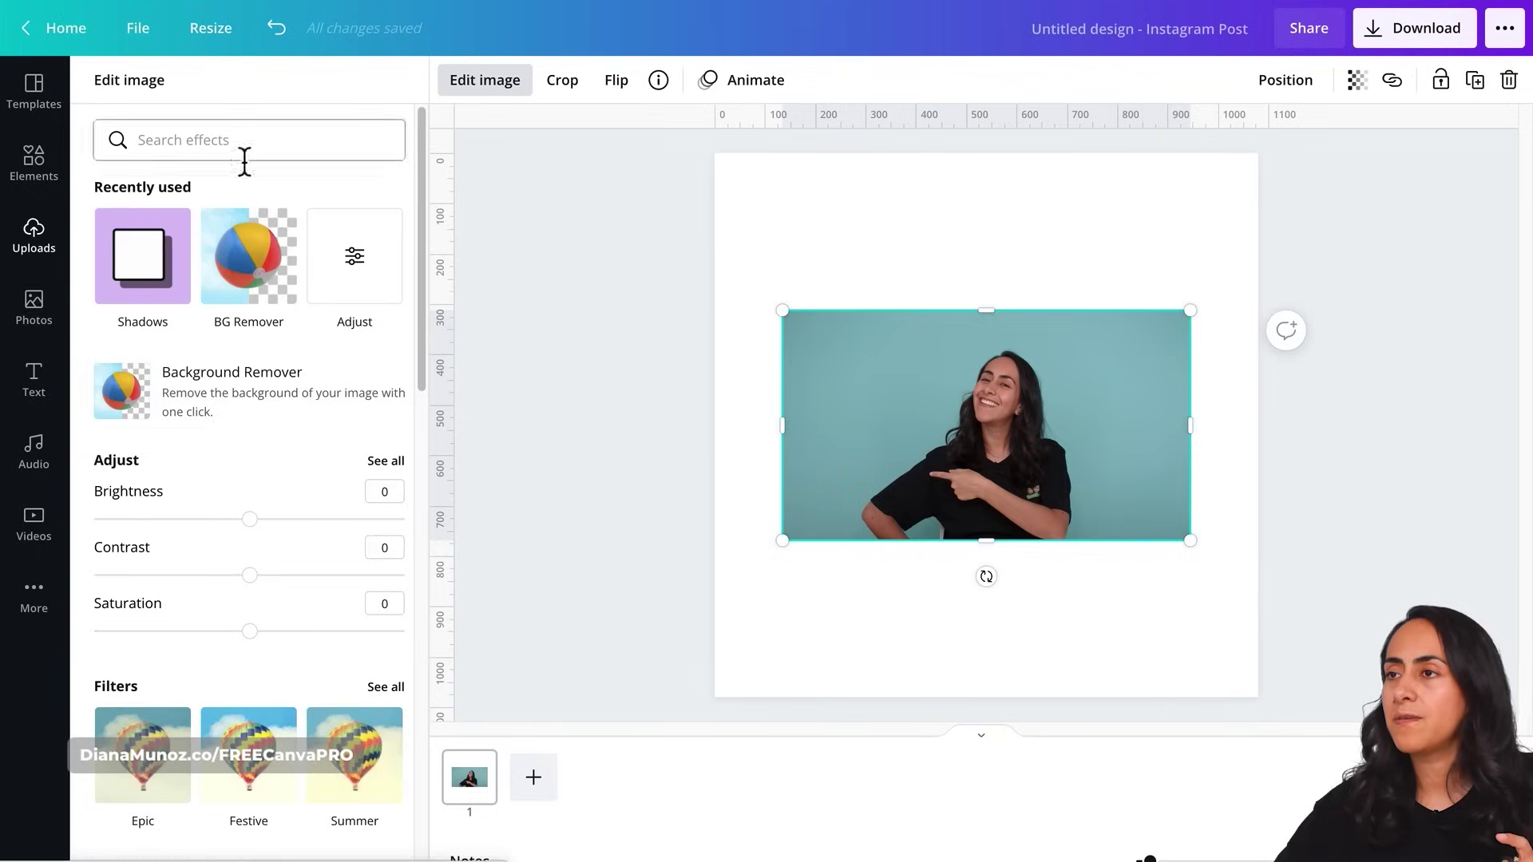
pyautogui.click(255, 393)
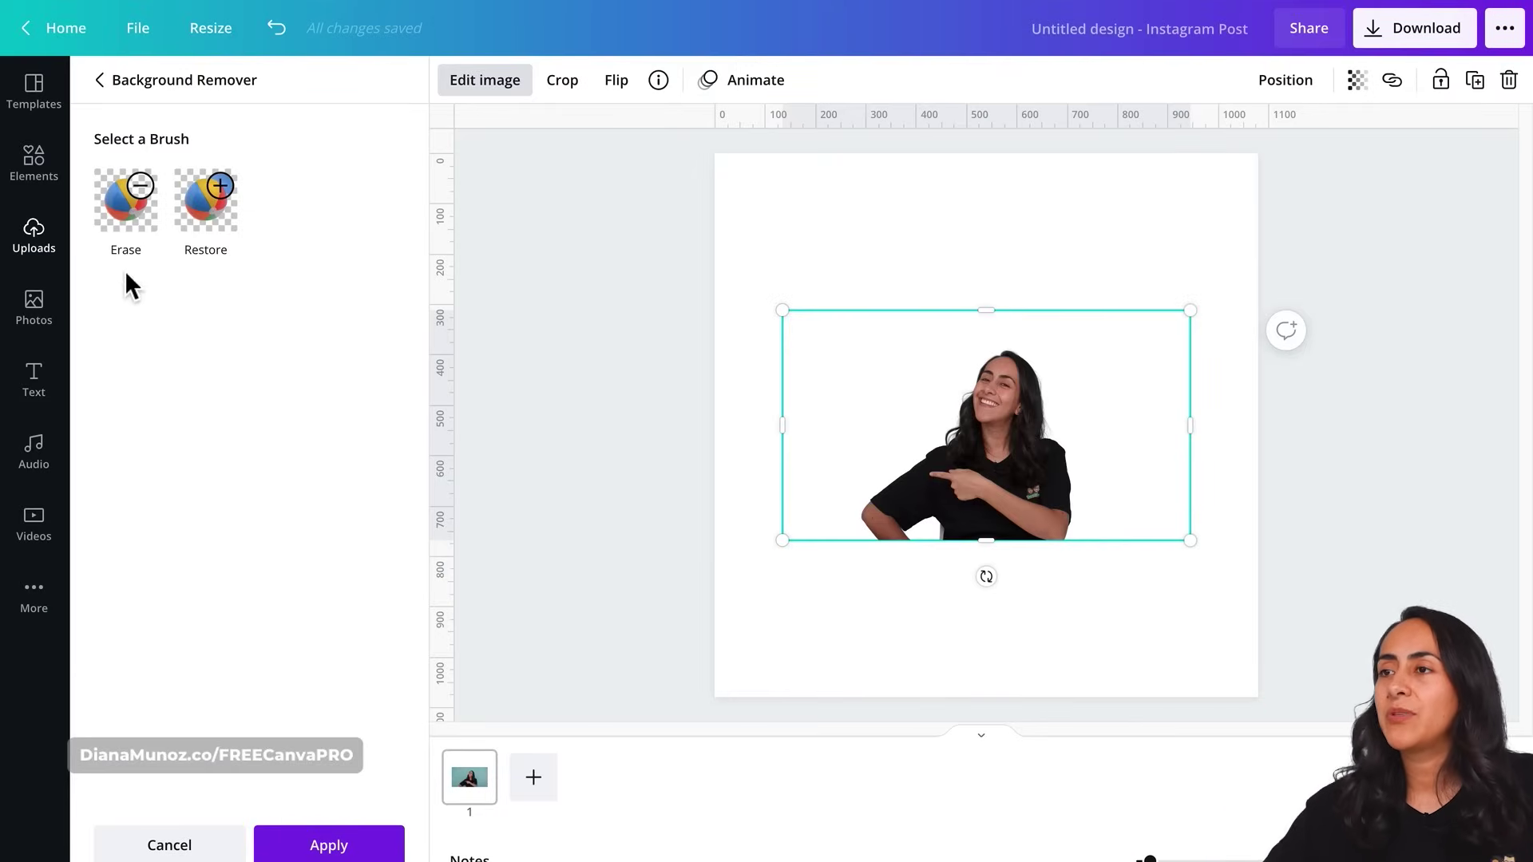
# - Touch up the cutout with the Erase brush and finish the touch-up session
pyautogui.click(132, 210)
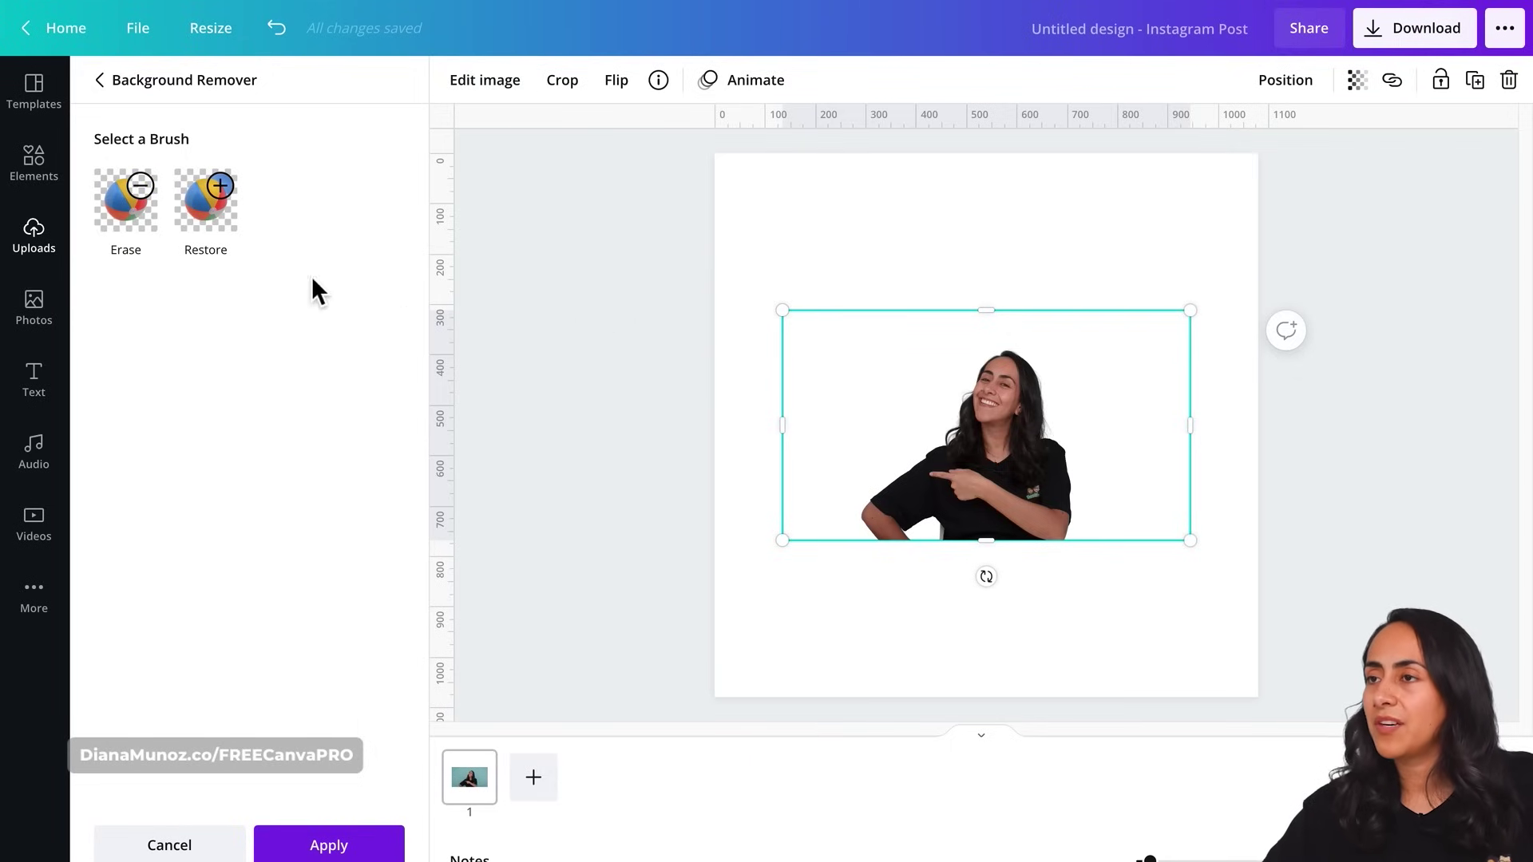
pyautogui.click(164, 222)
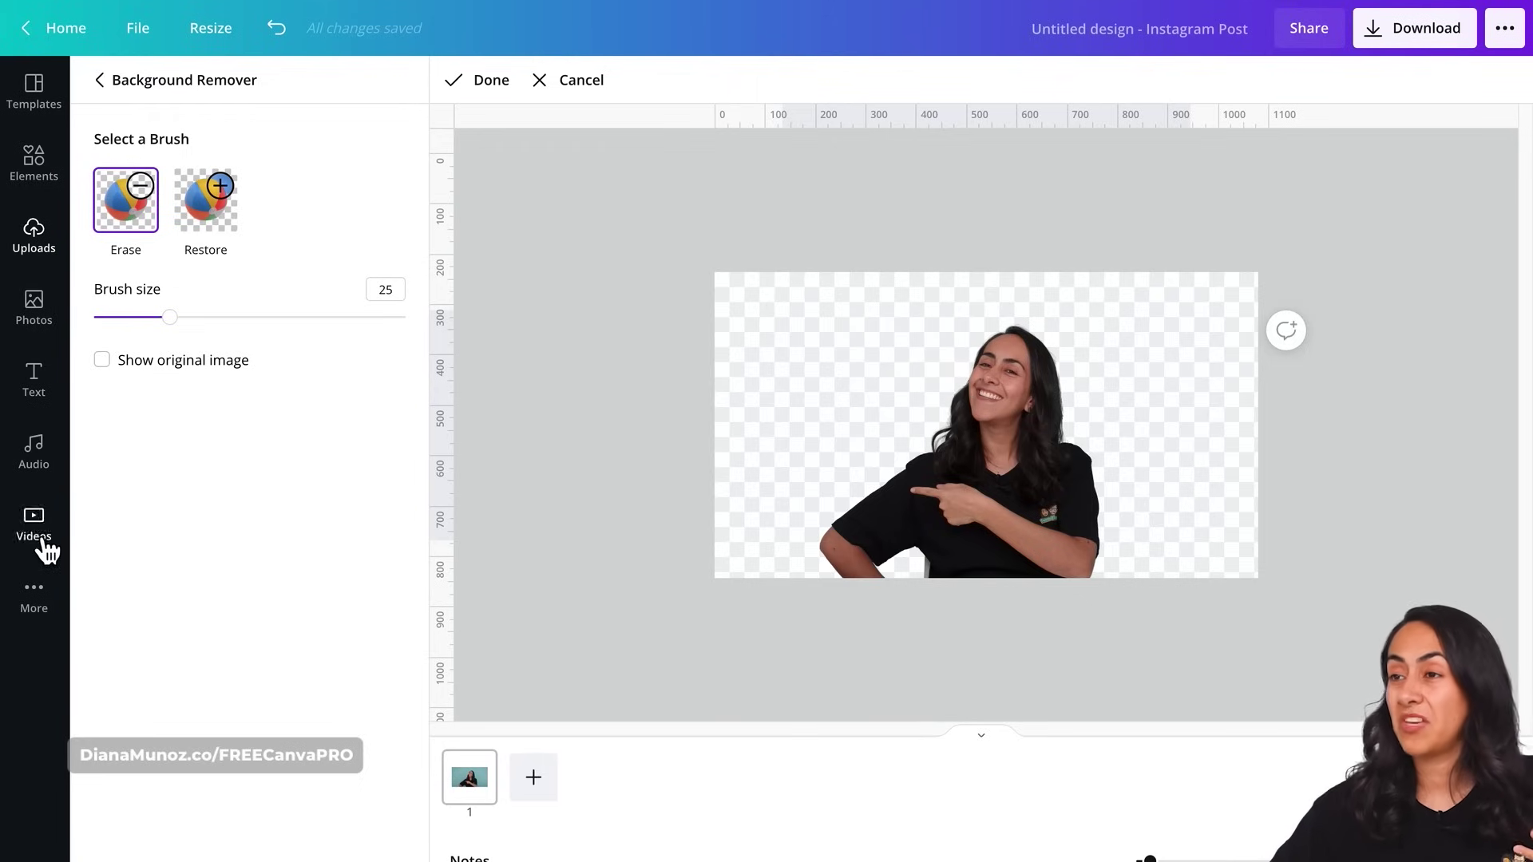
pyautogui.click(479, 81)
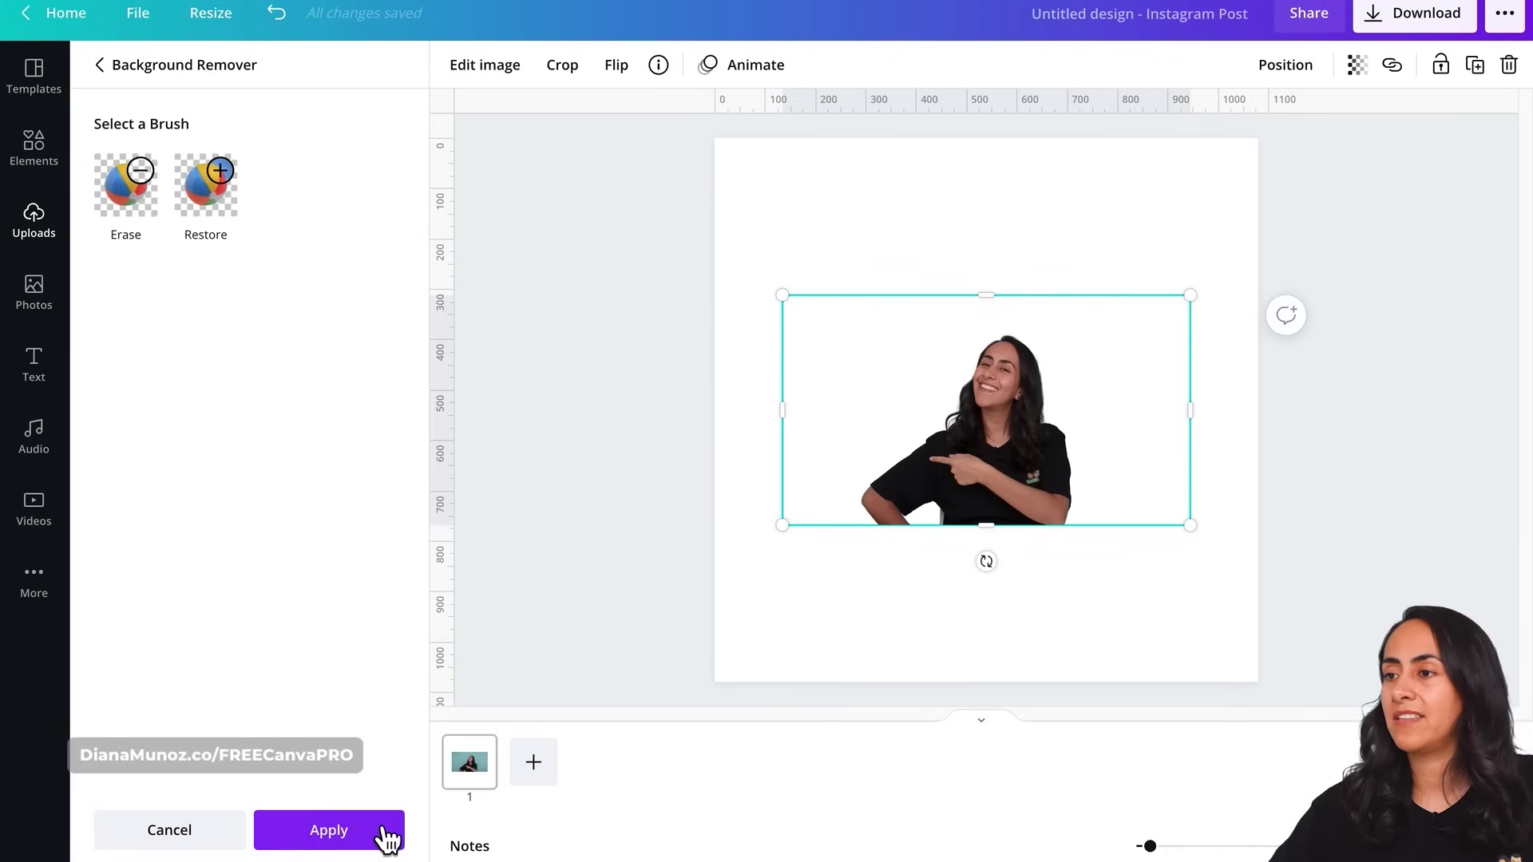
# - Apply the background removal and crop empty space off the photo's left, top and right
pyautogui.click(373, 829)
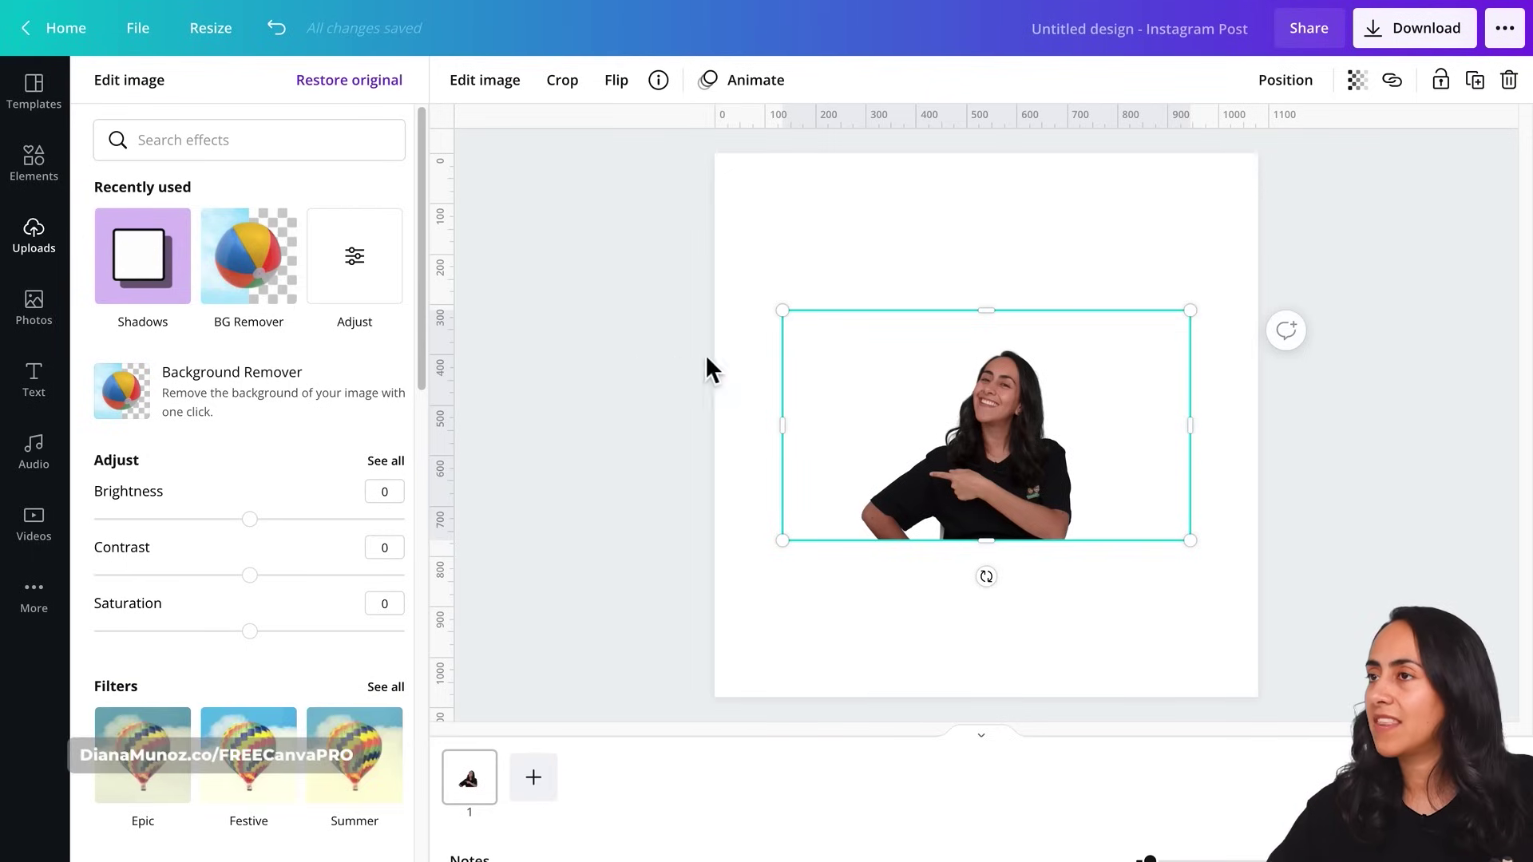
pyautogui.moveTo(793, 432); pyautogui.dragTo(842, 434)
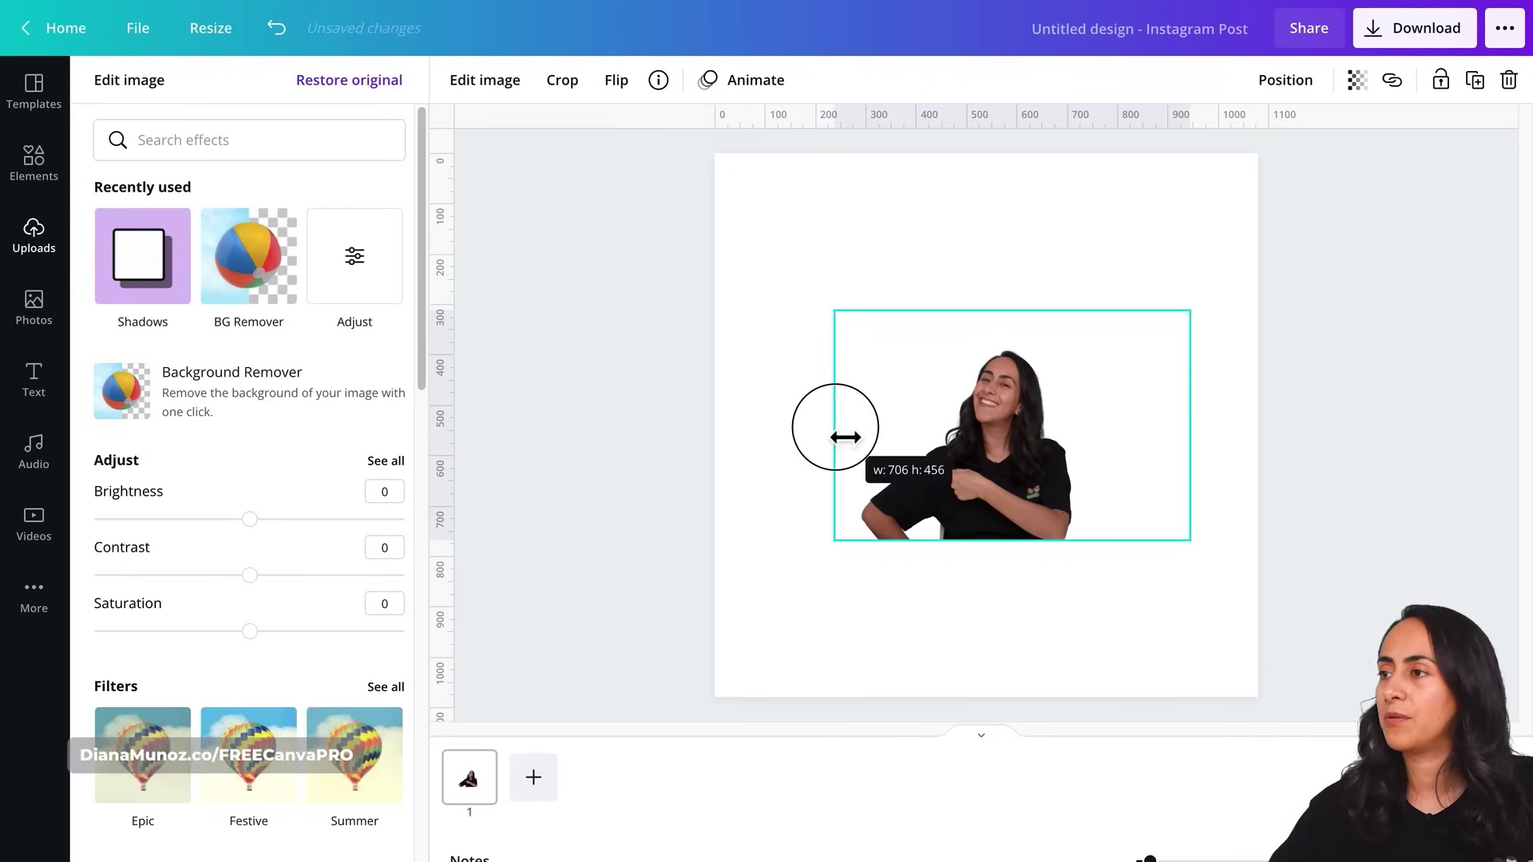
pyautogui.moveTo(995, 312); pyautogui.dragTo(1010, 337)
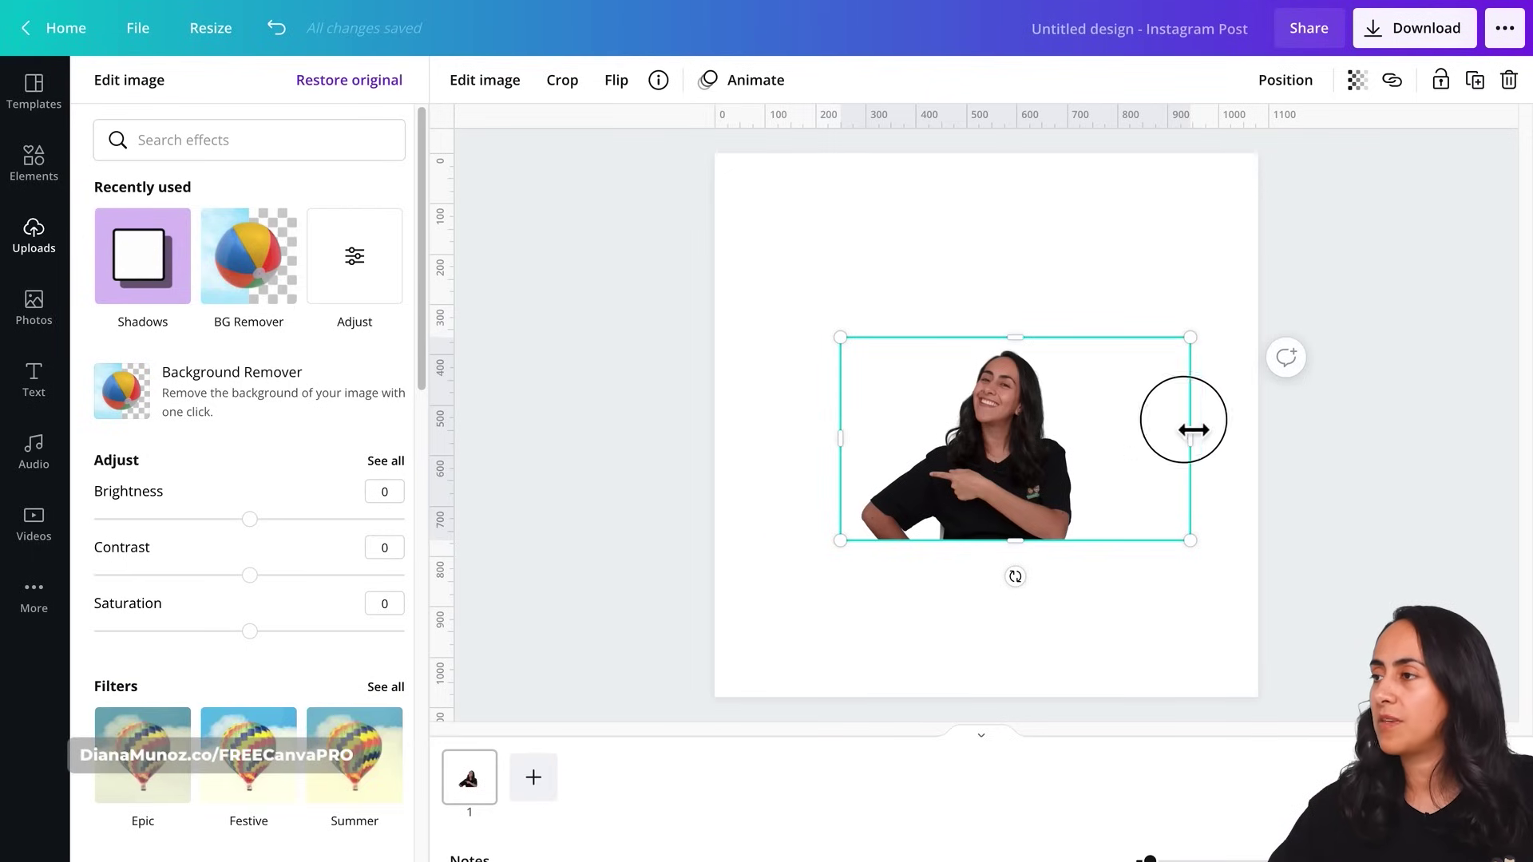
pyautogui.moveTo(1192, 429); pyautogui.dragTo(1094, 427)
# - Enlarge the portrait, snap it to the page bottom, and deselect it
pyautogui.moveTo(1095, 345); pyautogui.dragTo(1208, 232)
pyautogui.moveTo(1080, 467); pyautogui.dragTo(1057, 521)
pyautogui.moveTo(1147, 340)
pyautogui.mouseDown()
pyautogui.moveTo(1211, 309)
pyautogui.moveTo(1194, 281)
pyautogui.mouseUp()
pyautogui.moveTo(1100, 428); pyautogui.dragTo(1094, 468)
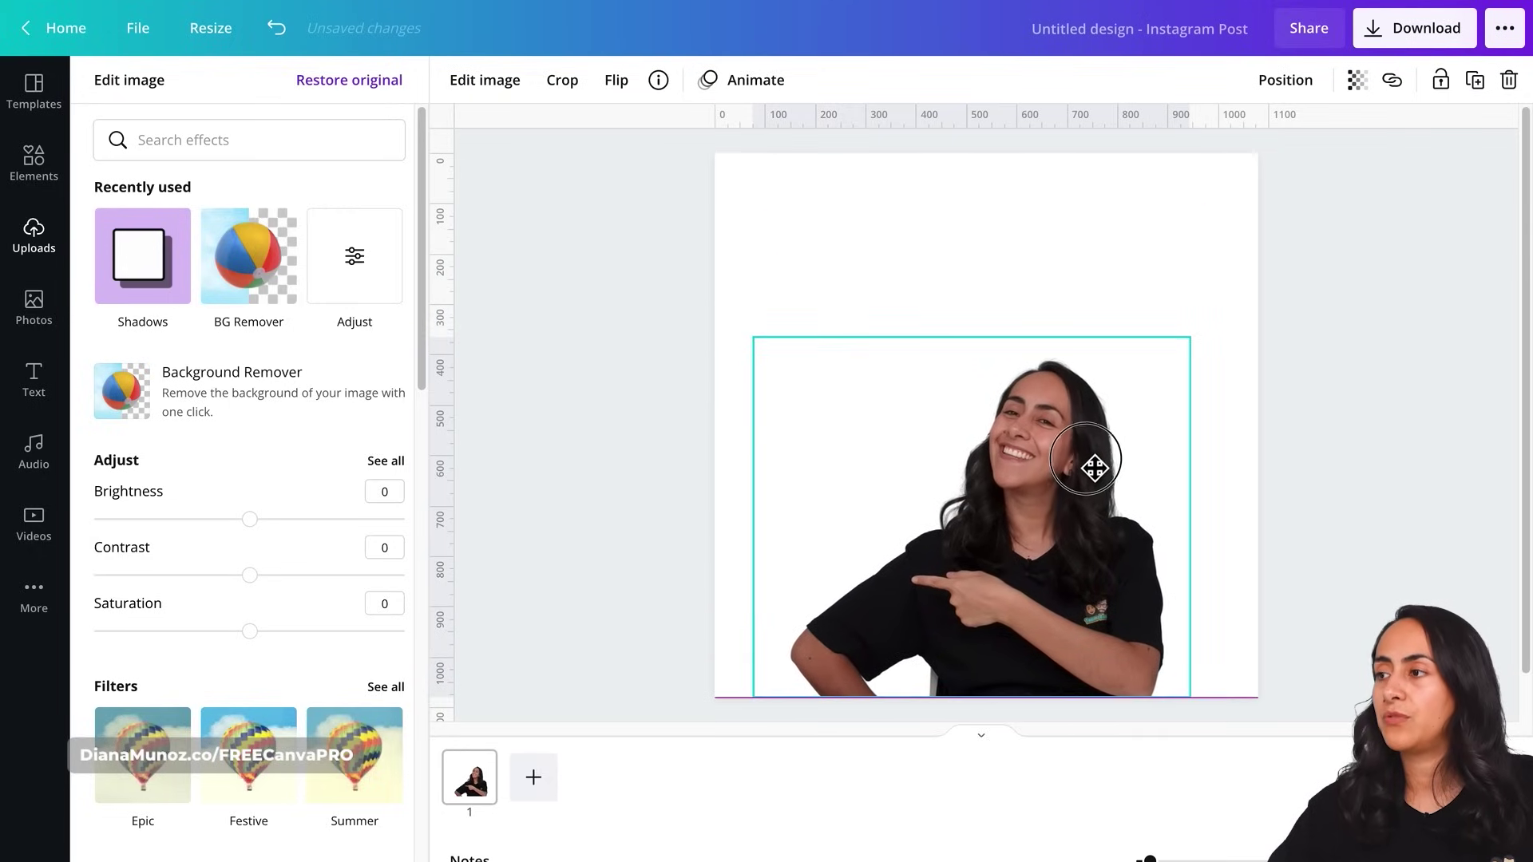
pyautogui.click(1099, 239)
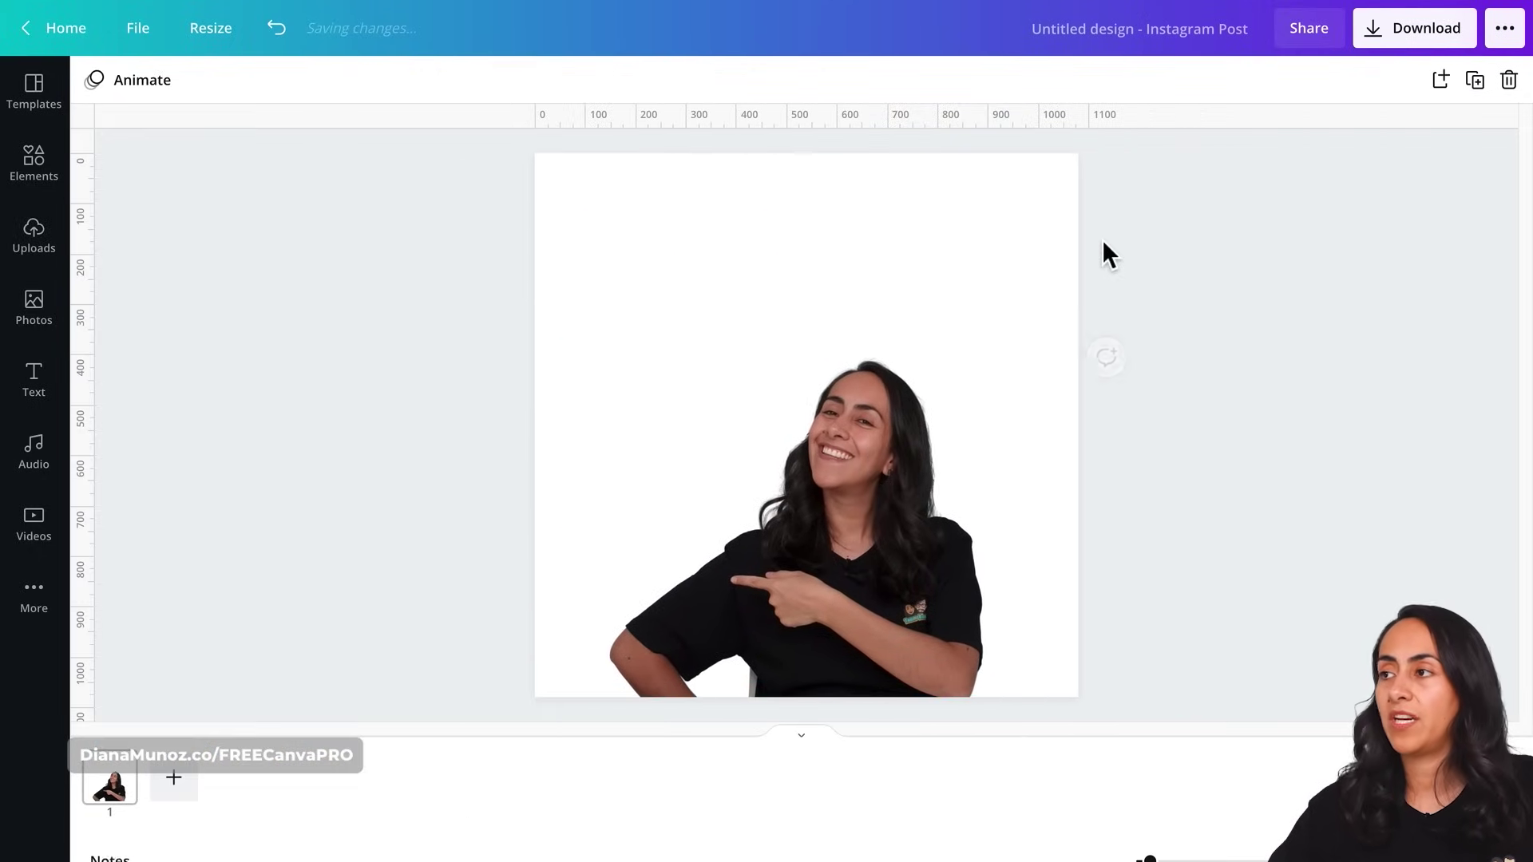
pyautogui.click(1043, 216)
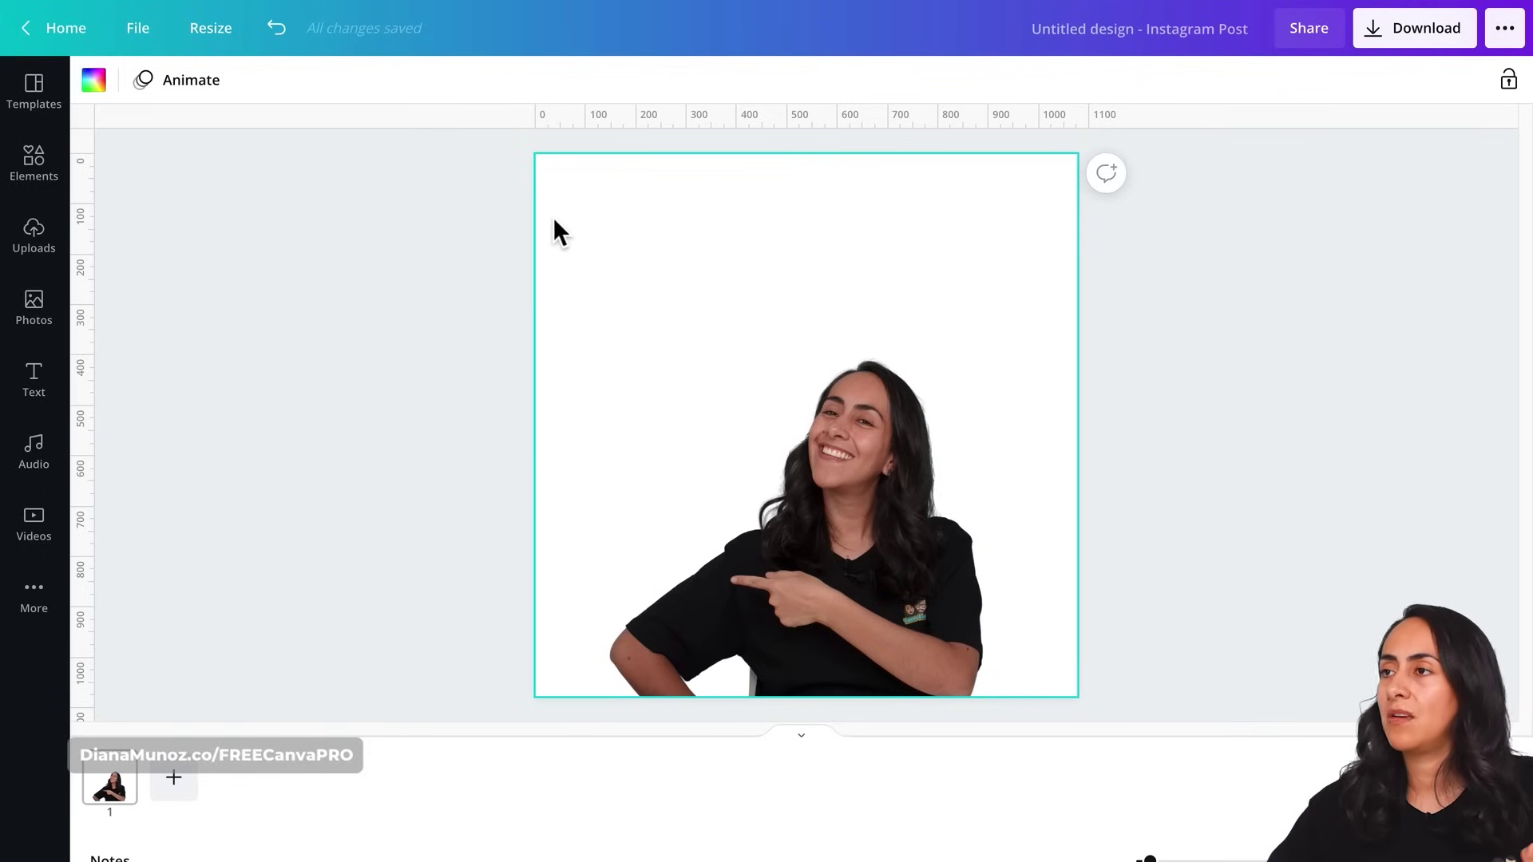
pyautogui.click(94, 79)
pyautogui.click(115, 287)
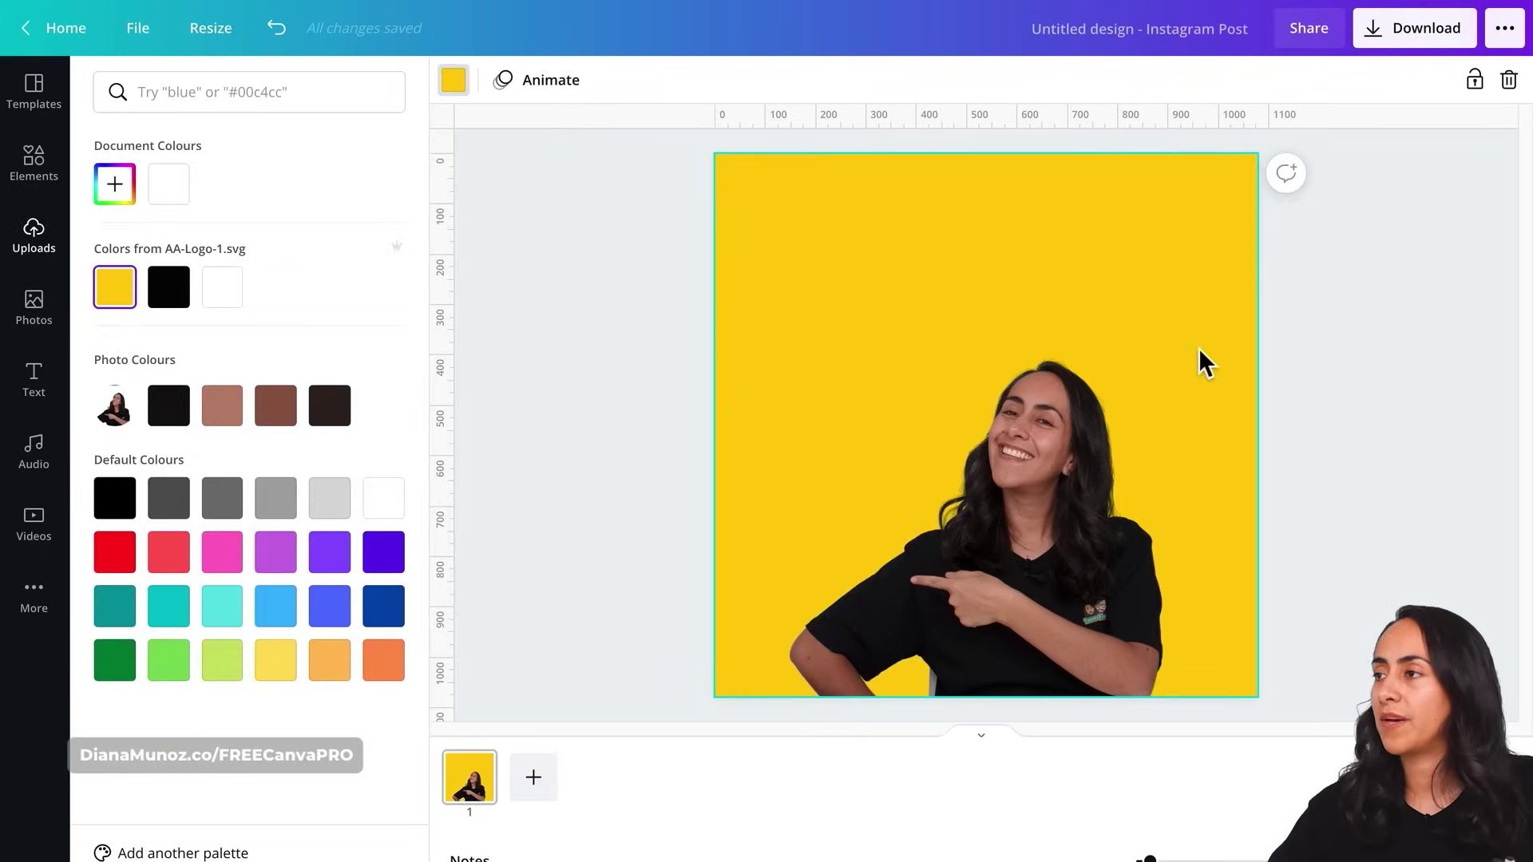
pyautogui.click(1184, 446)
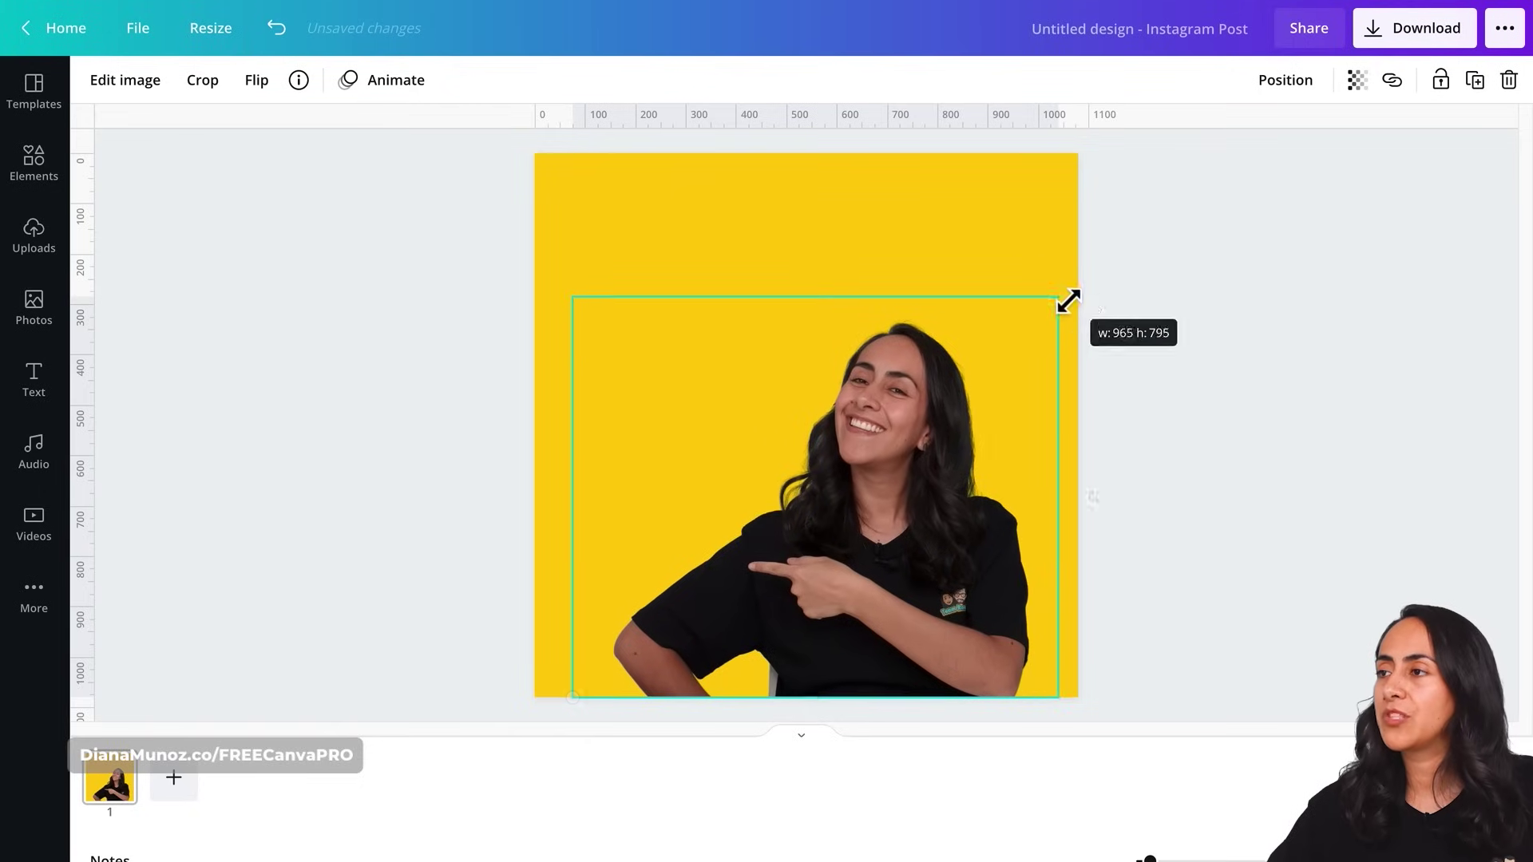
pyautogui.moveTo(1045, 322); pyautogui.dragTo(1053, 298)
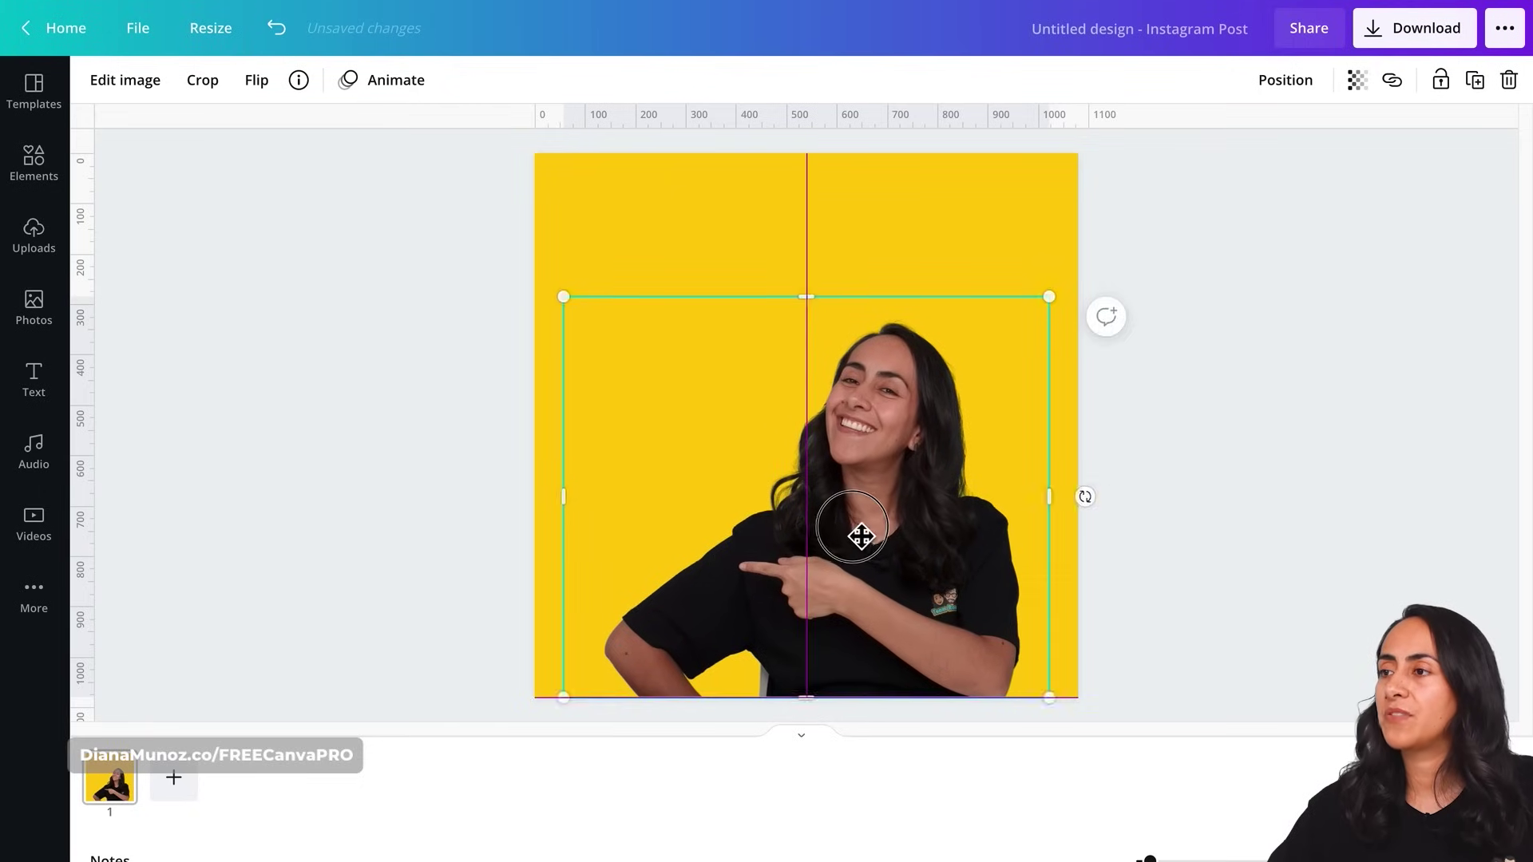
# - Browse the photo's image effects, viewing Duotone details before returning to the list
pyautogui.click(115, 82)
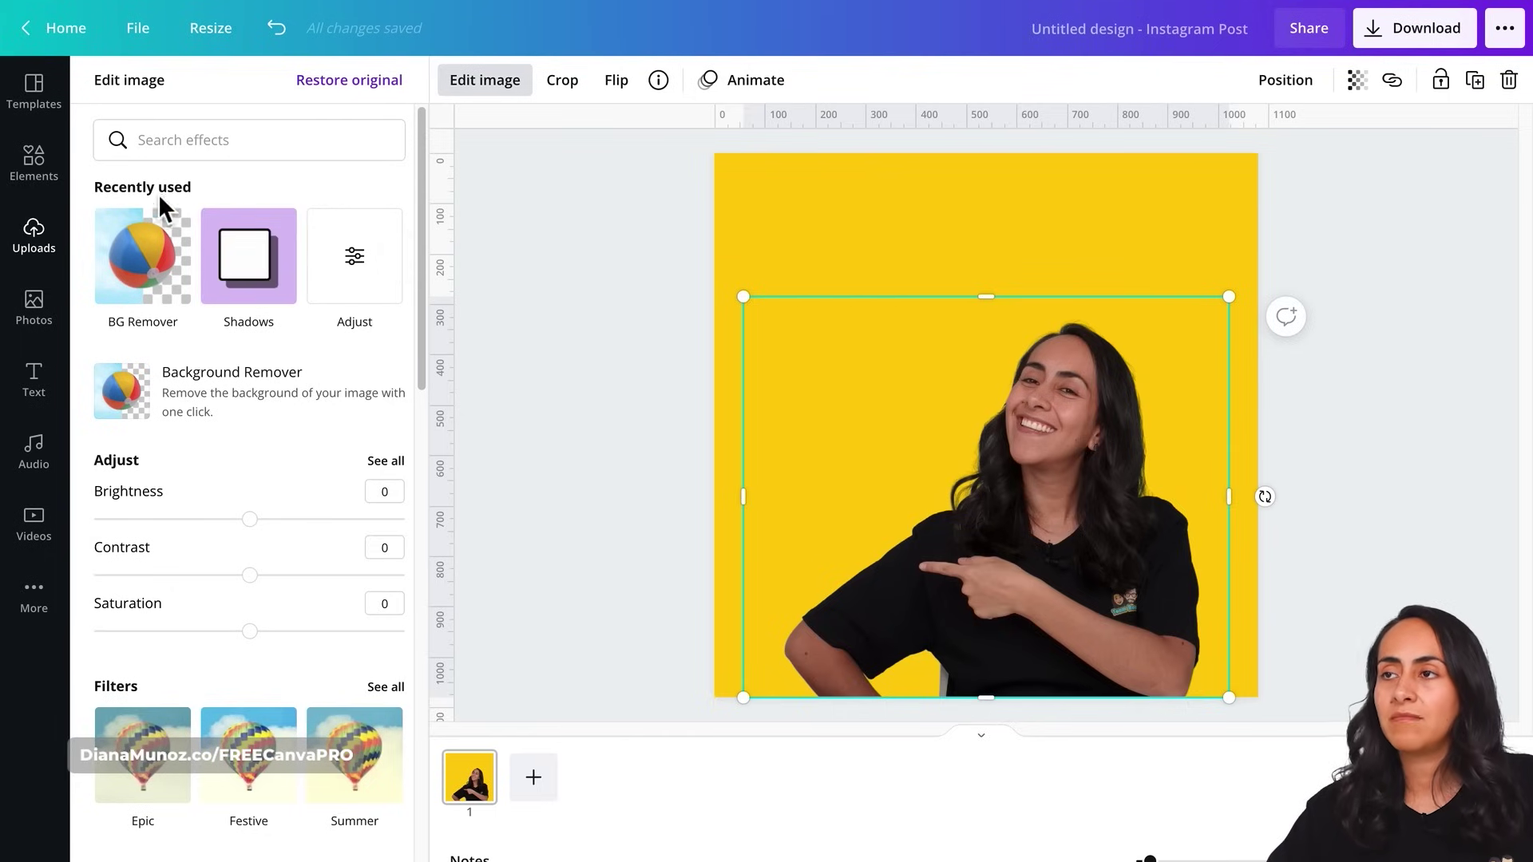
pyautogui.scroll(-1, 255, 293)
pyautogui.scroll(-5, 258, 312)
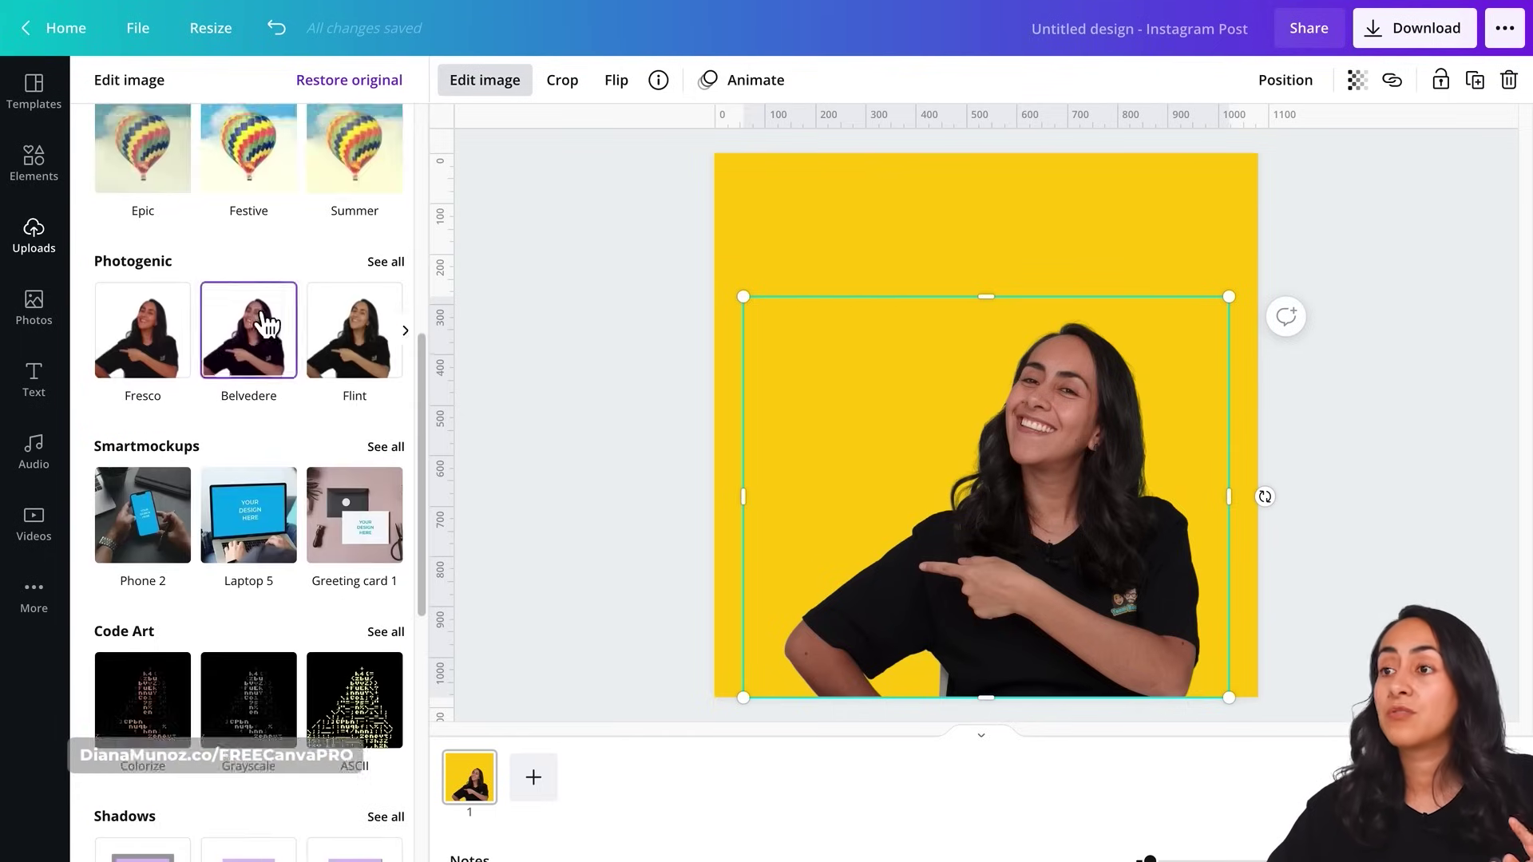
pyautogui.scroll(-3, 266, 322)
pyautogui.scroll(-3, 278, 359)
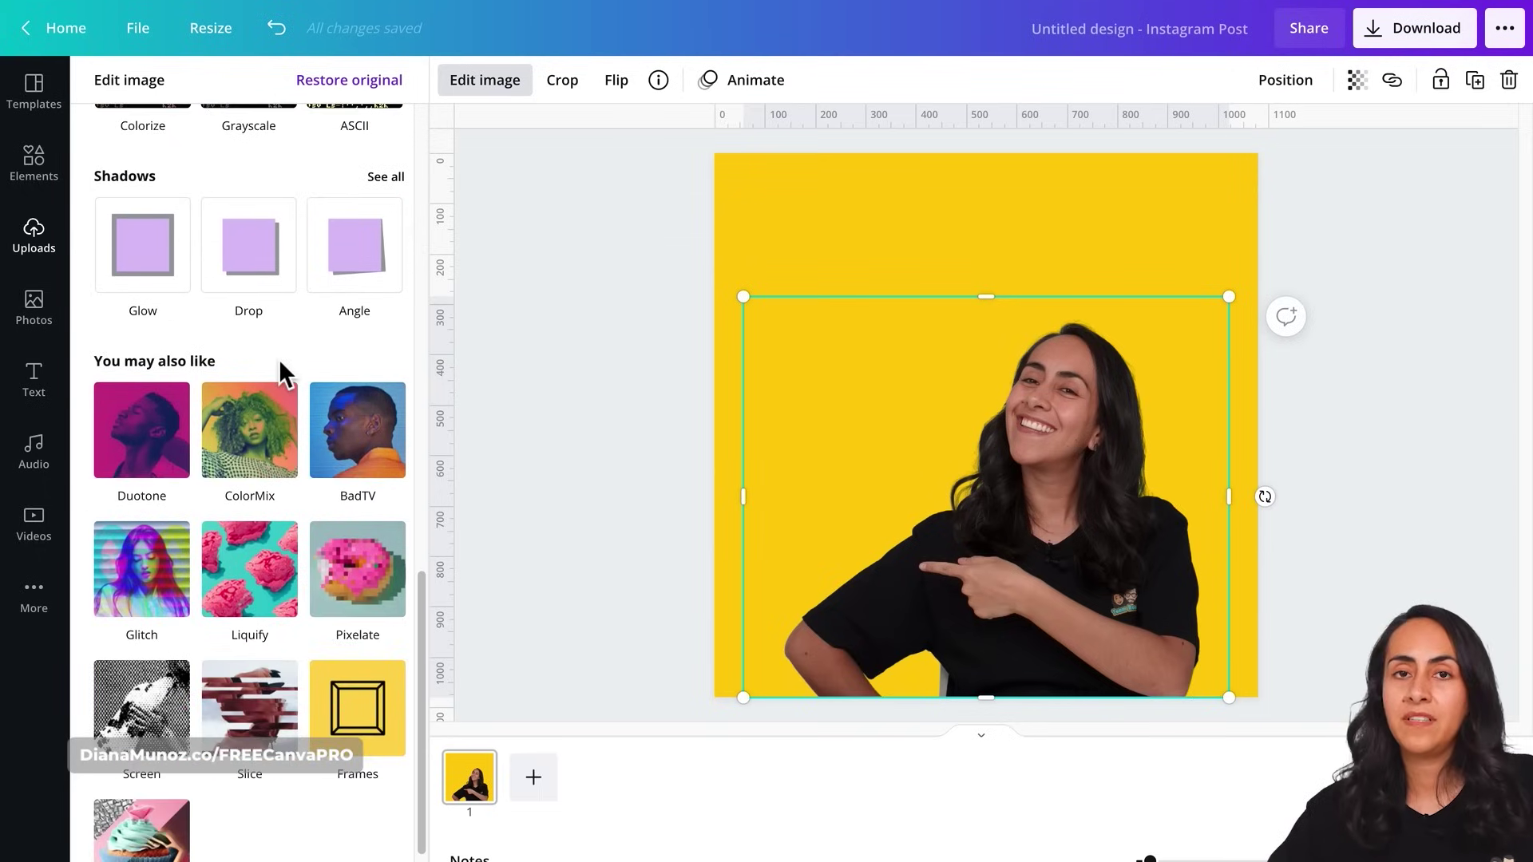
pyautogui.scroll(-1, 279, 359)
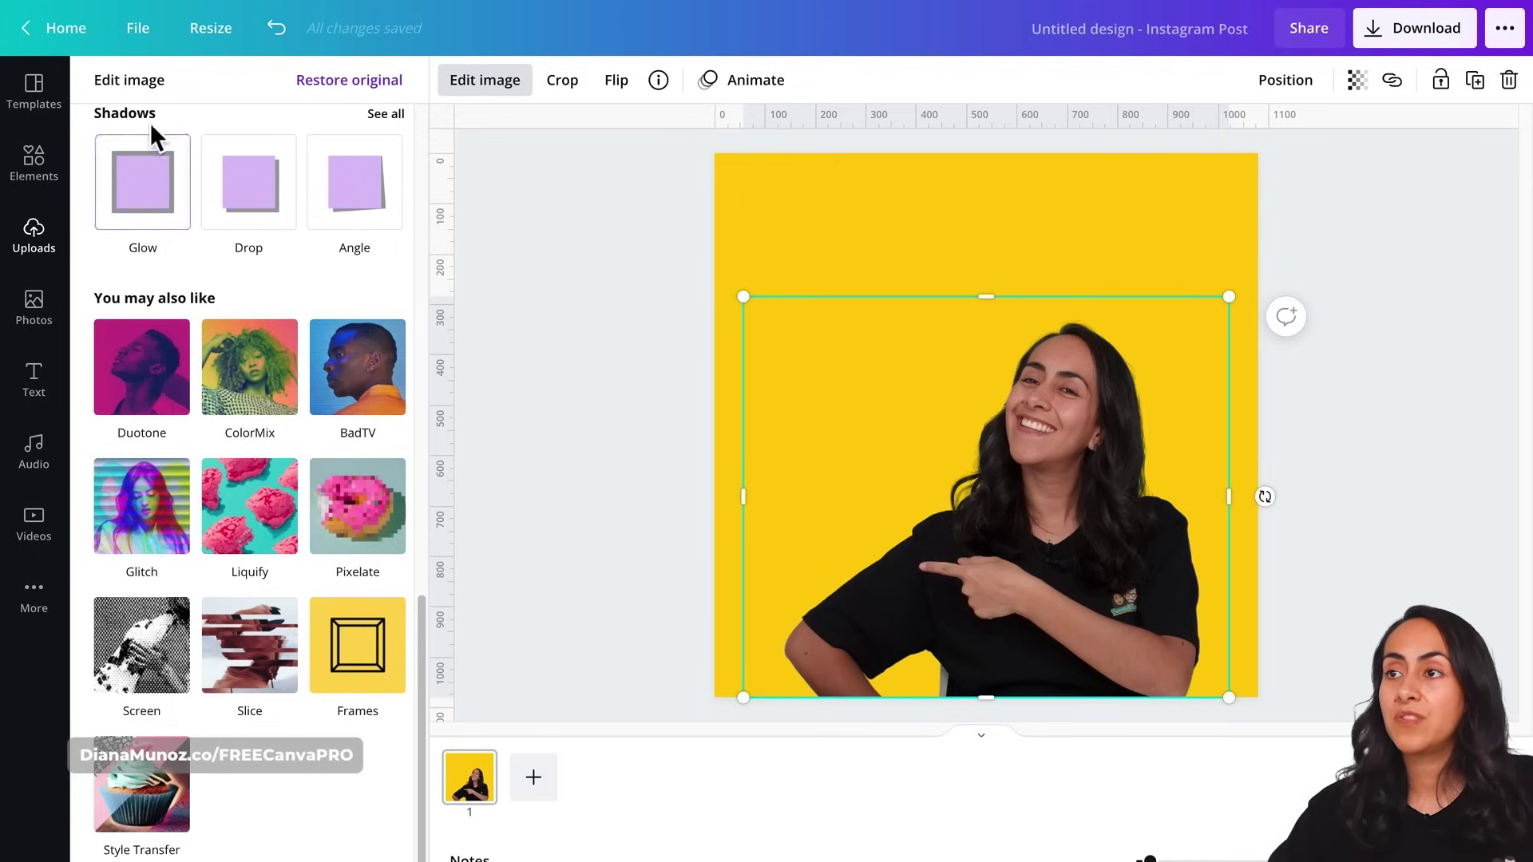
pyautogui.click(178, 379)
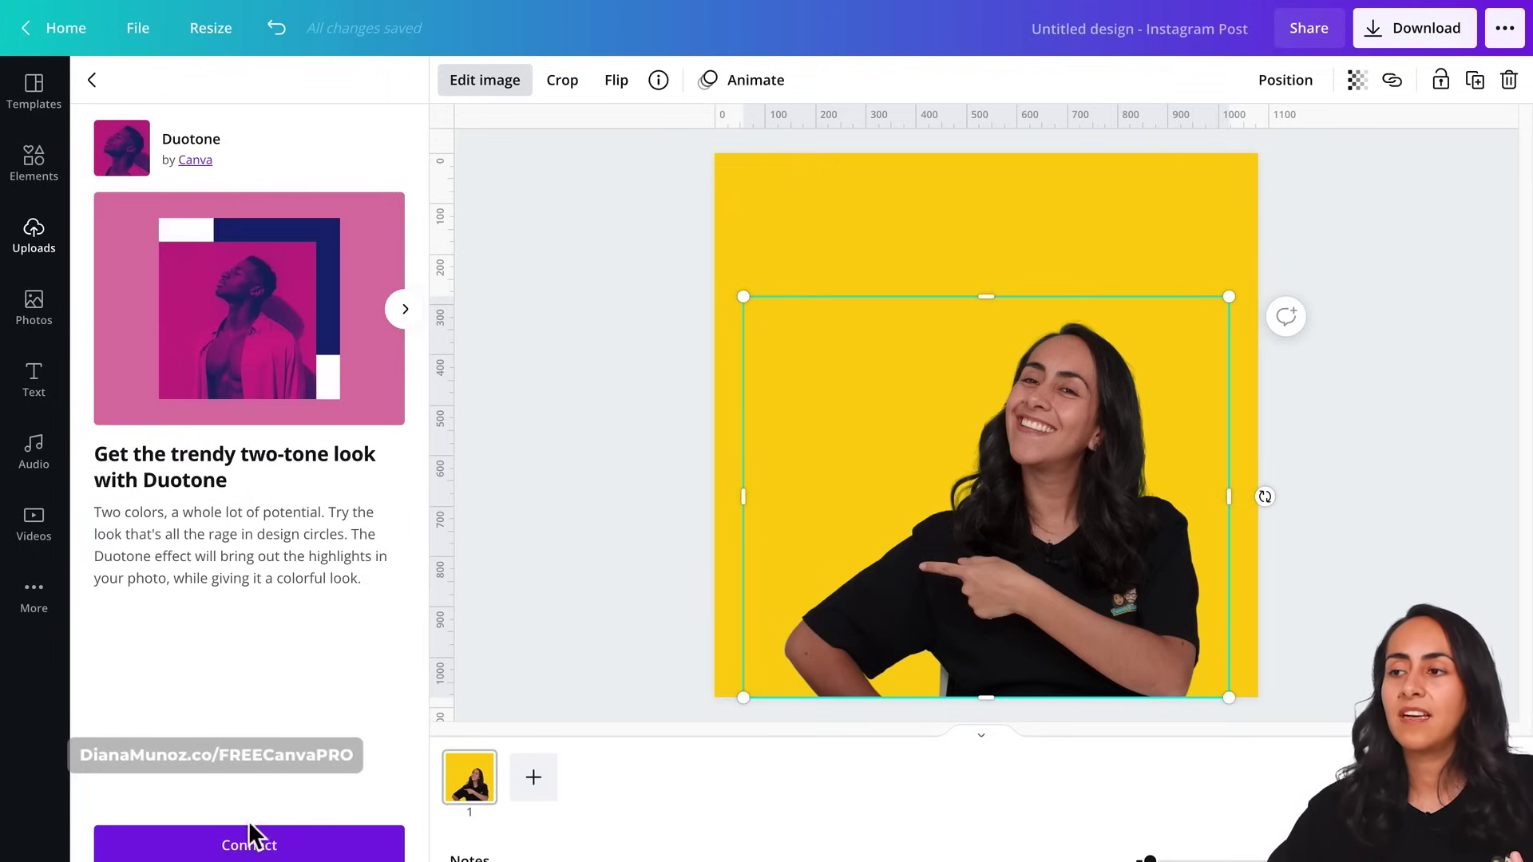
pyautogui.click(91, 81)
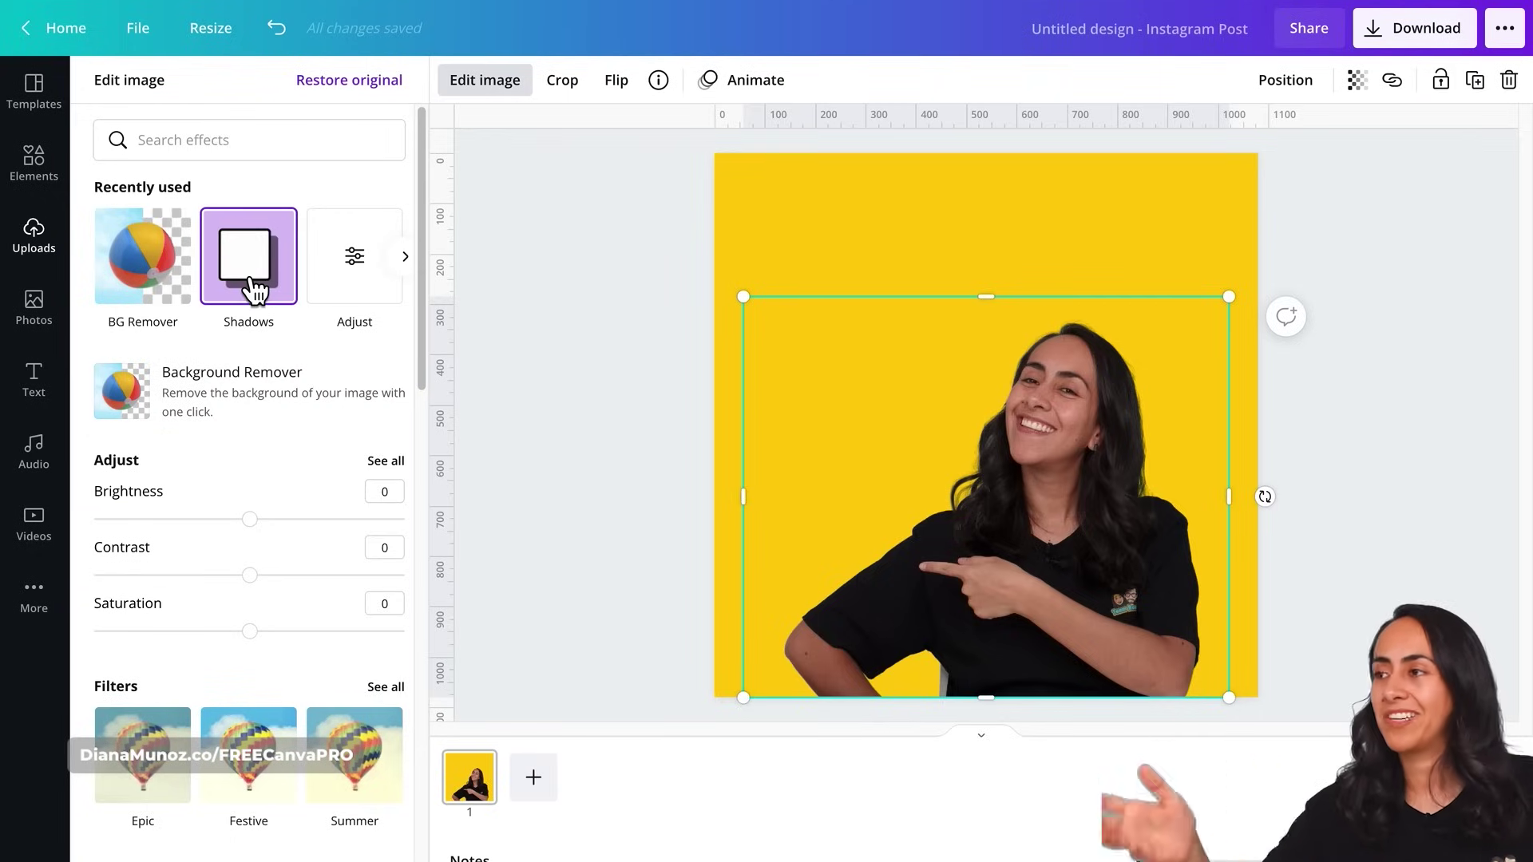
# - Add a black Glow shadow with transparency 100, blur 0 and size 6
pyautogui.click(243, 253)
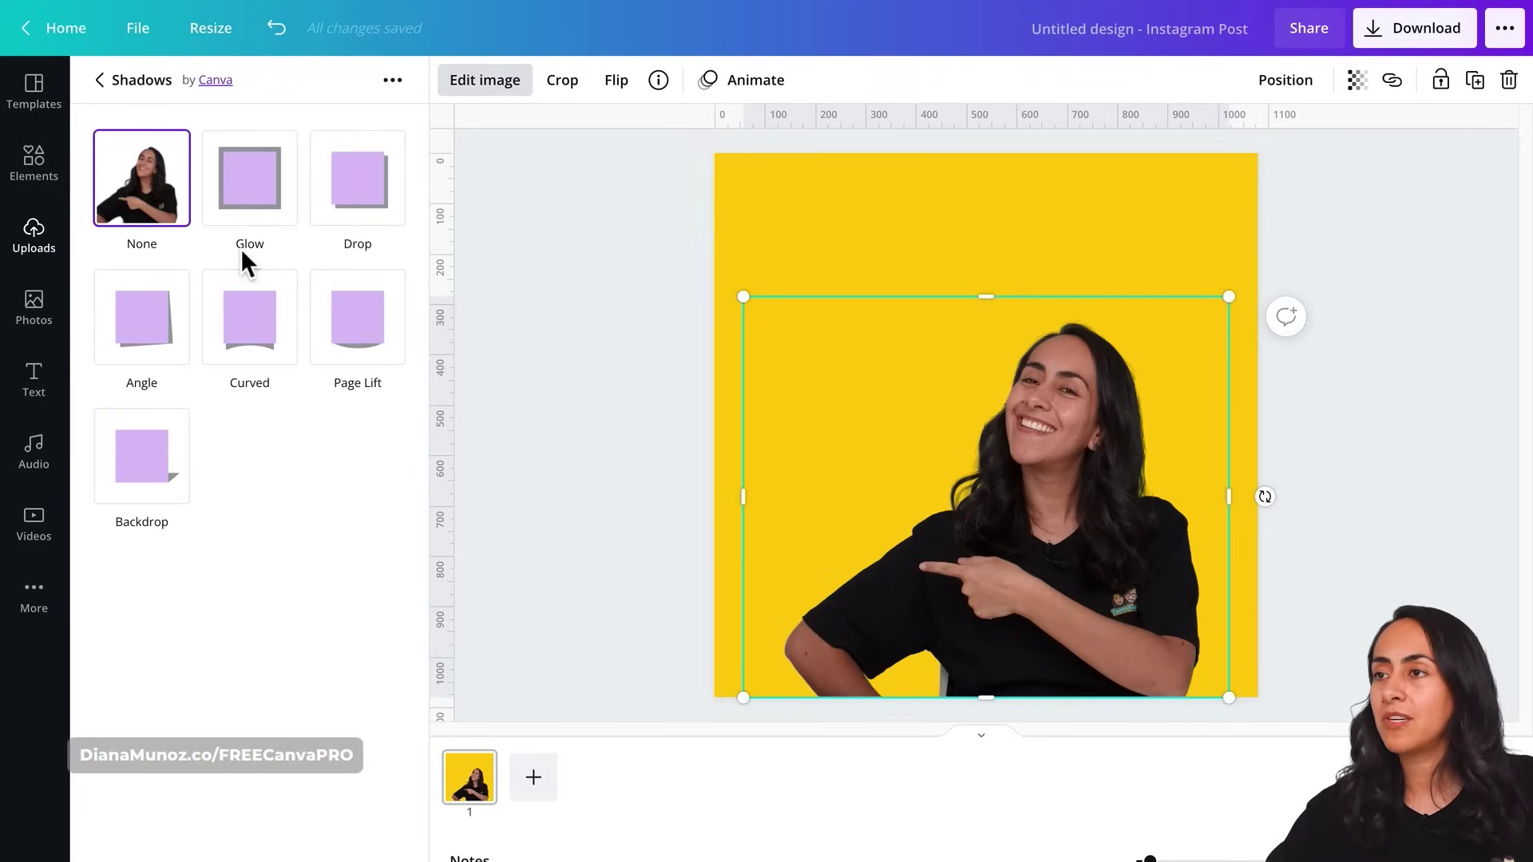
pyautogui.click(263, 206)
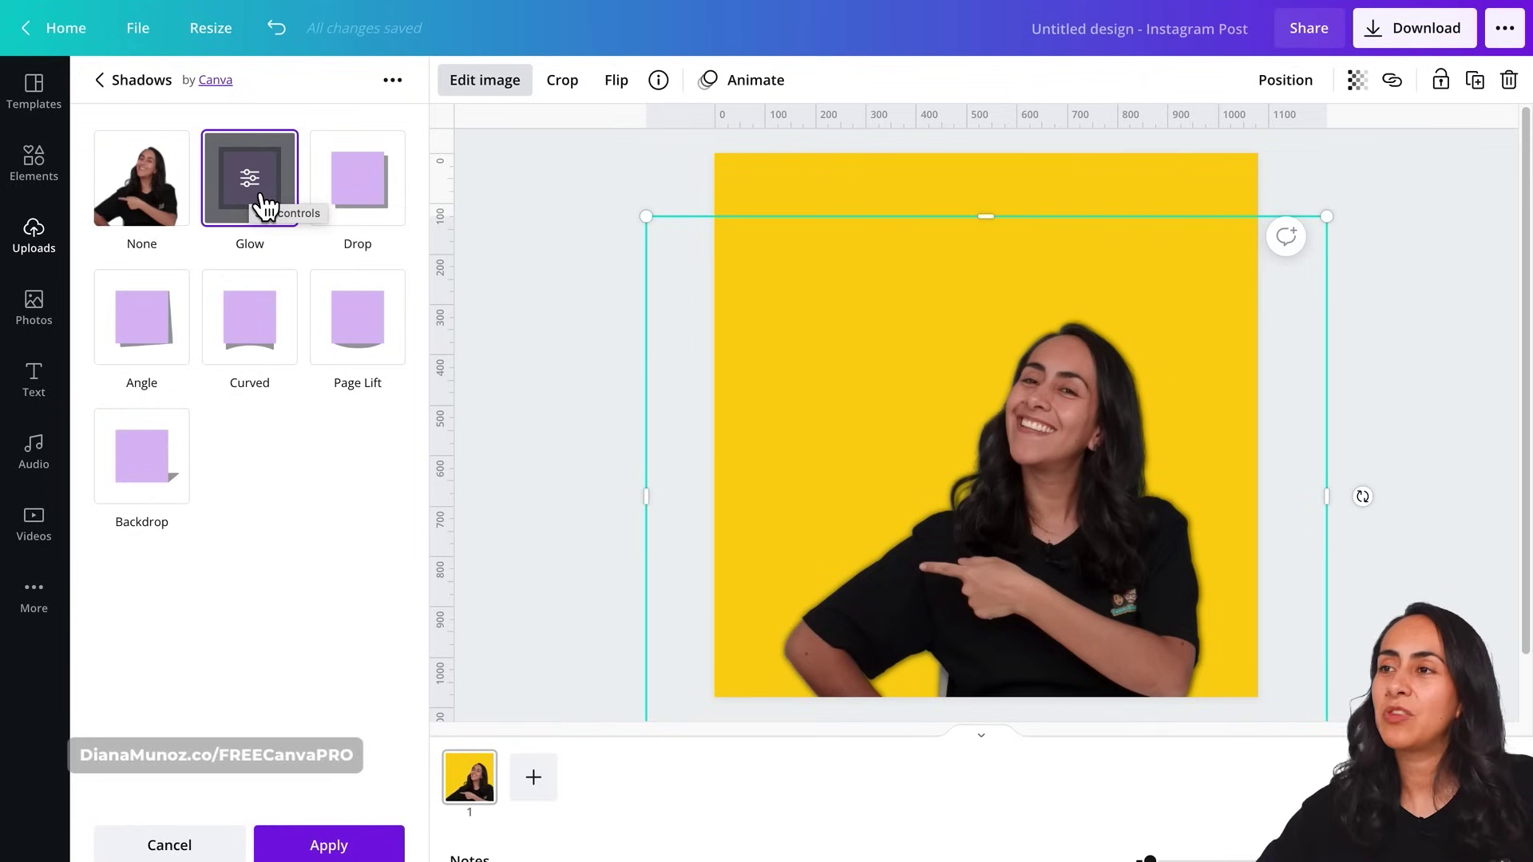
pyautogui.click(268, 206)
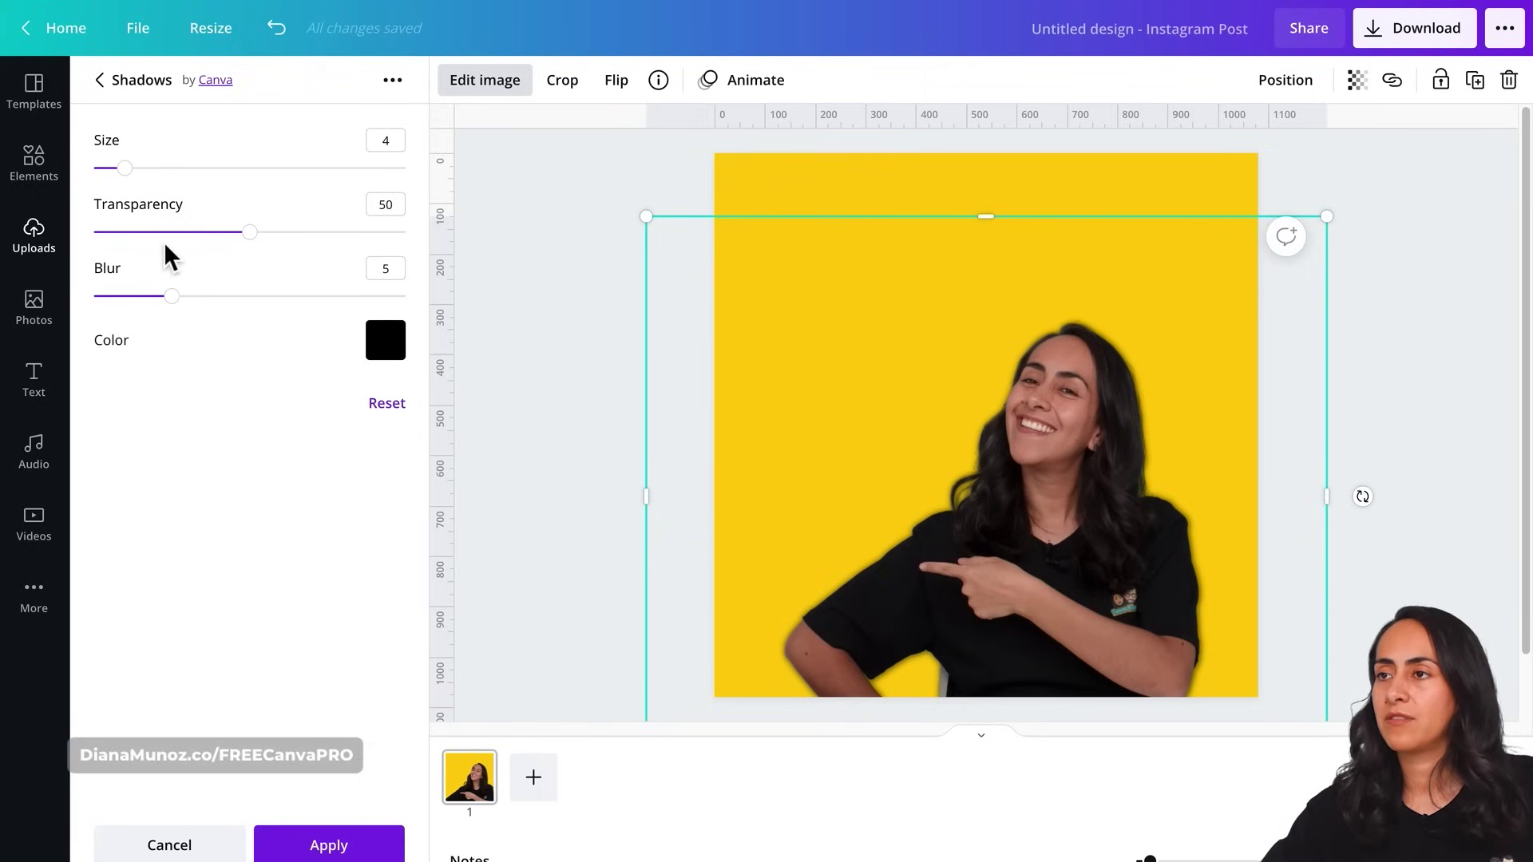
pyautogui.moveTo(252, 233); pyautogui.dragTo(413, 234)
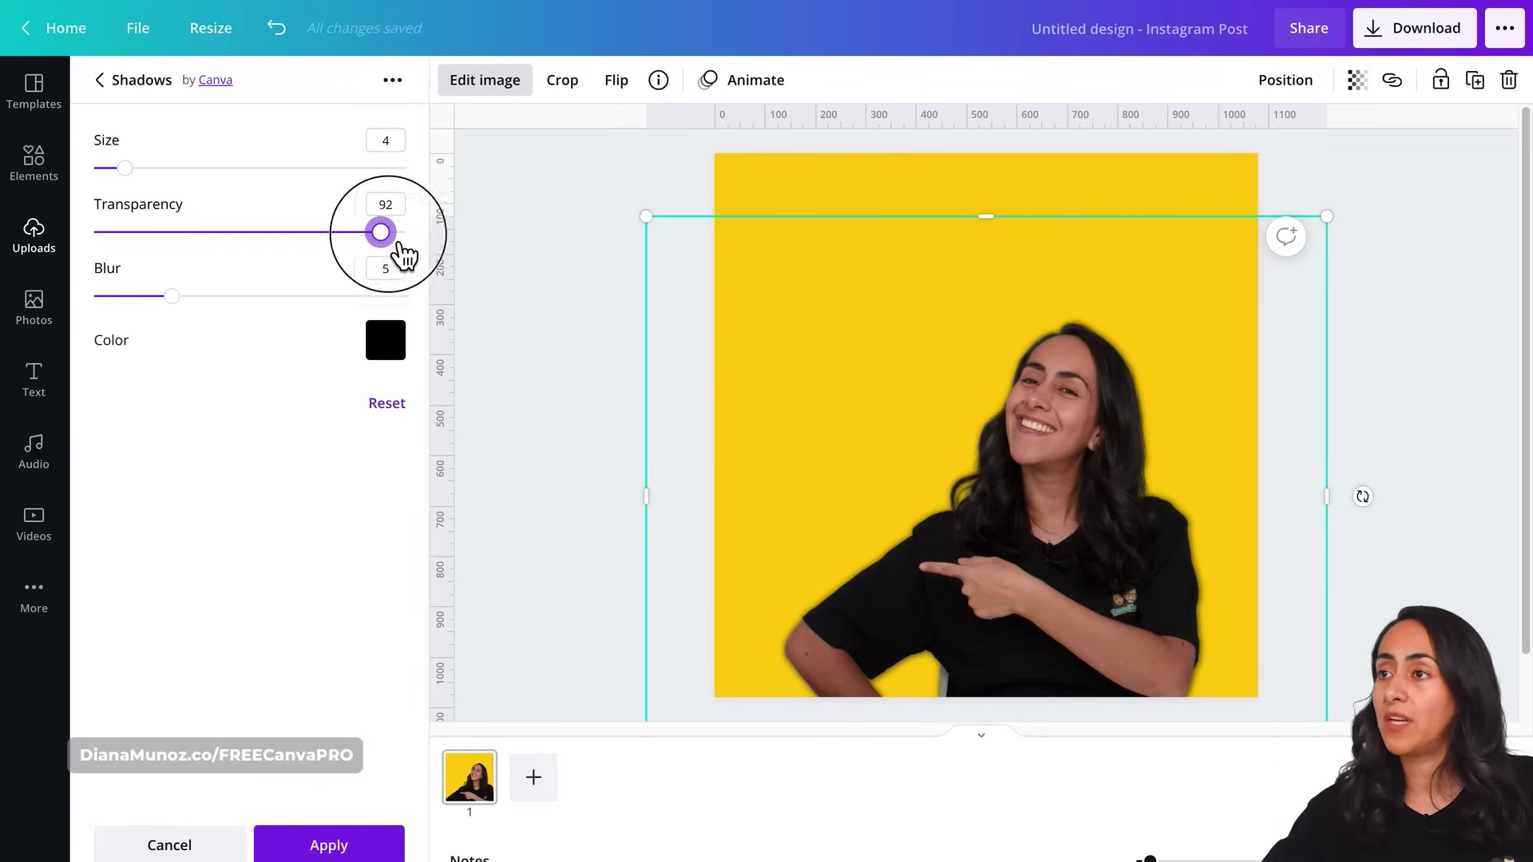
pyautogui.moveTo(173, 298); pyautogui.dragTo(94, 297)
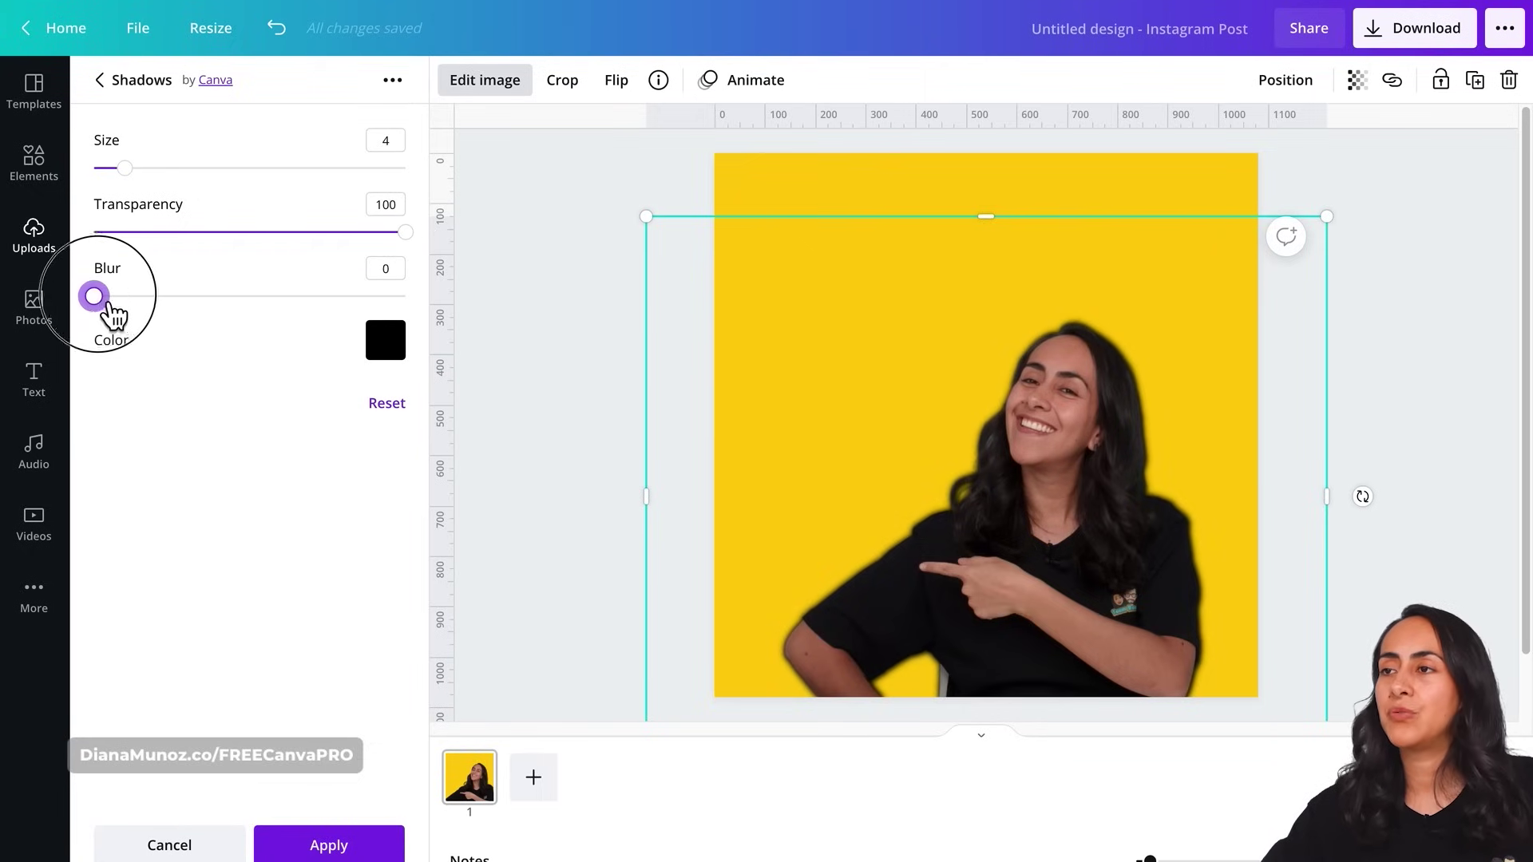
pyautogui.moveTo(127, 169); pyautogui.dragTo(142, 169)
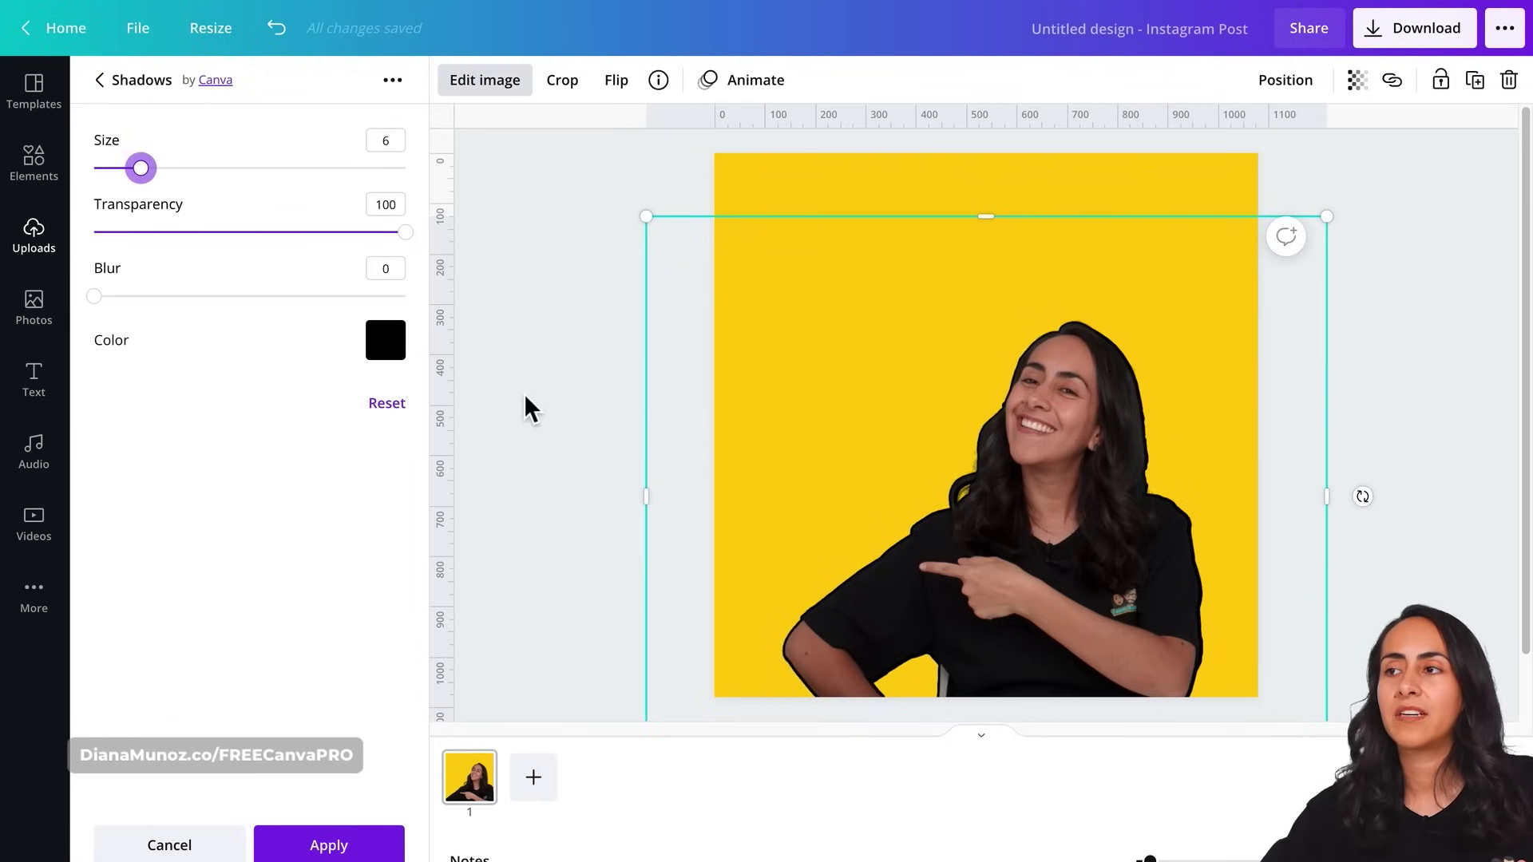
# - Change the glow colour to white and increase its size to about 17
pyautogui.click(376, 336)
pyautogui.click(501, 525)
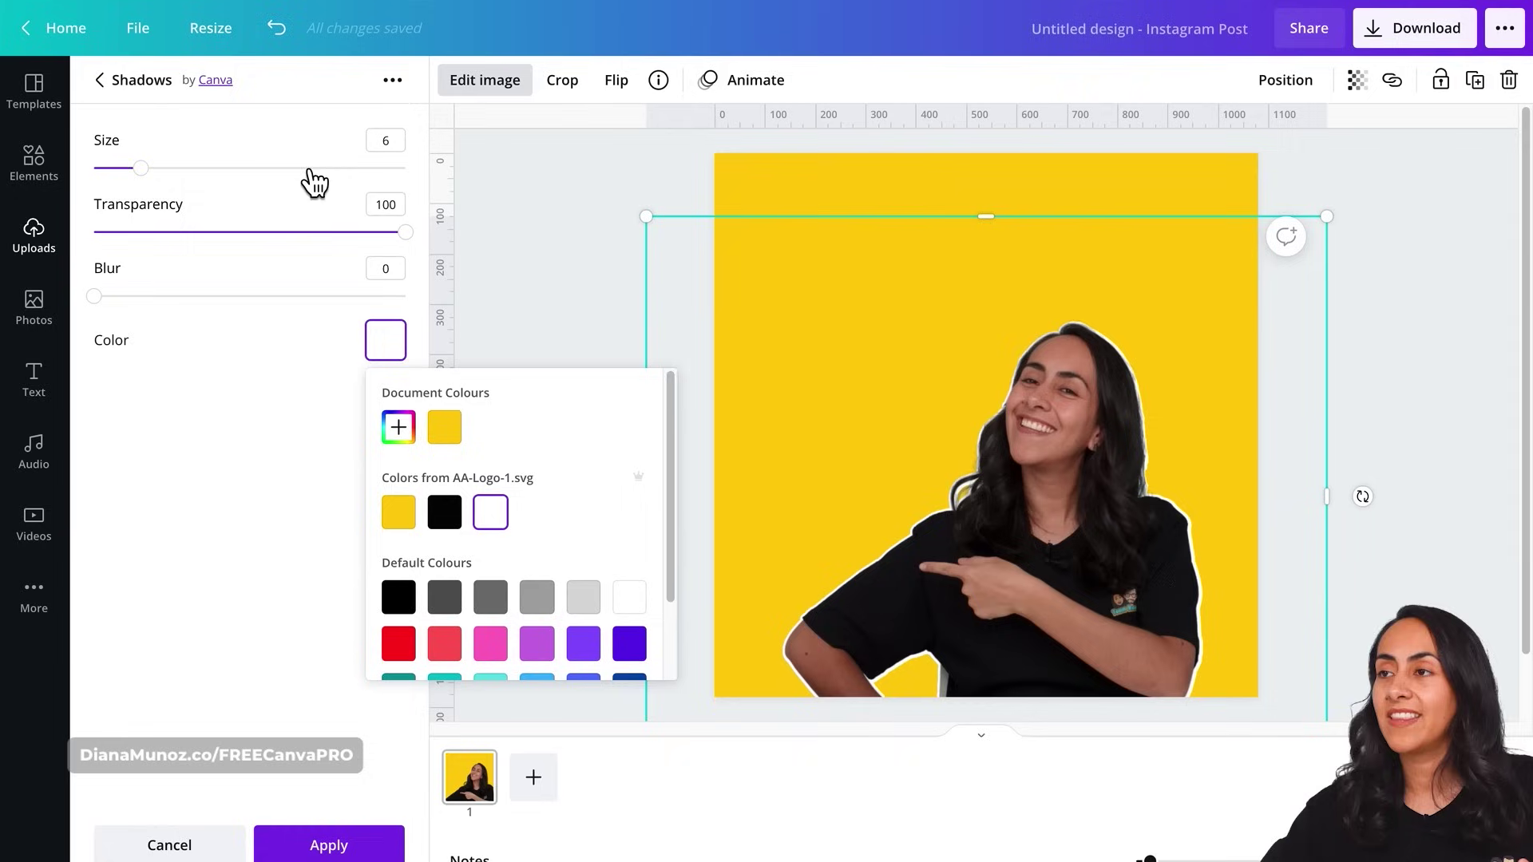
pyautogui.moveTo(144, 169); pyautogui.dragTo(221, 192)
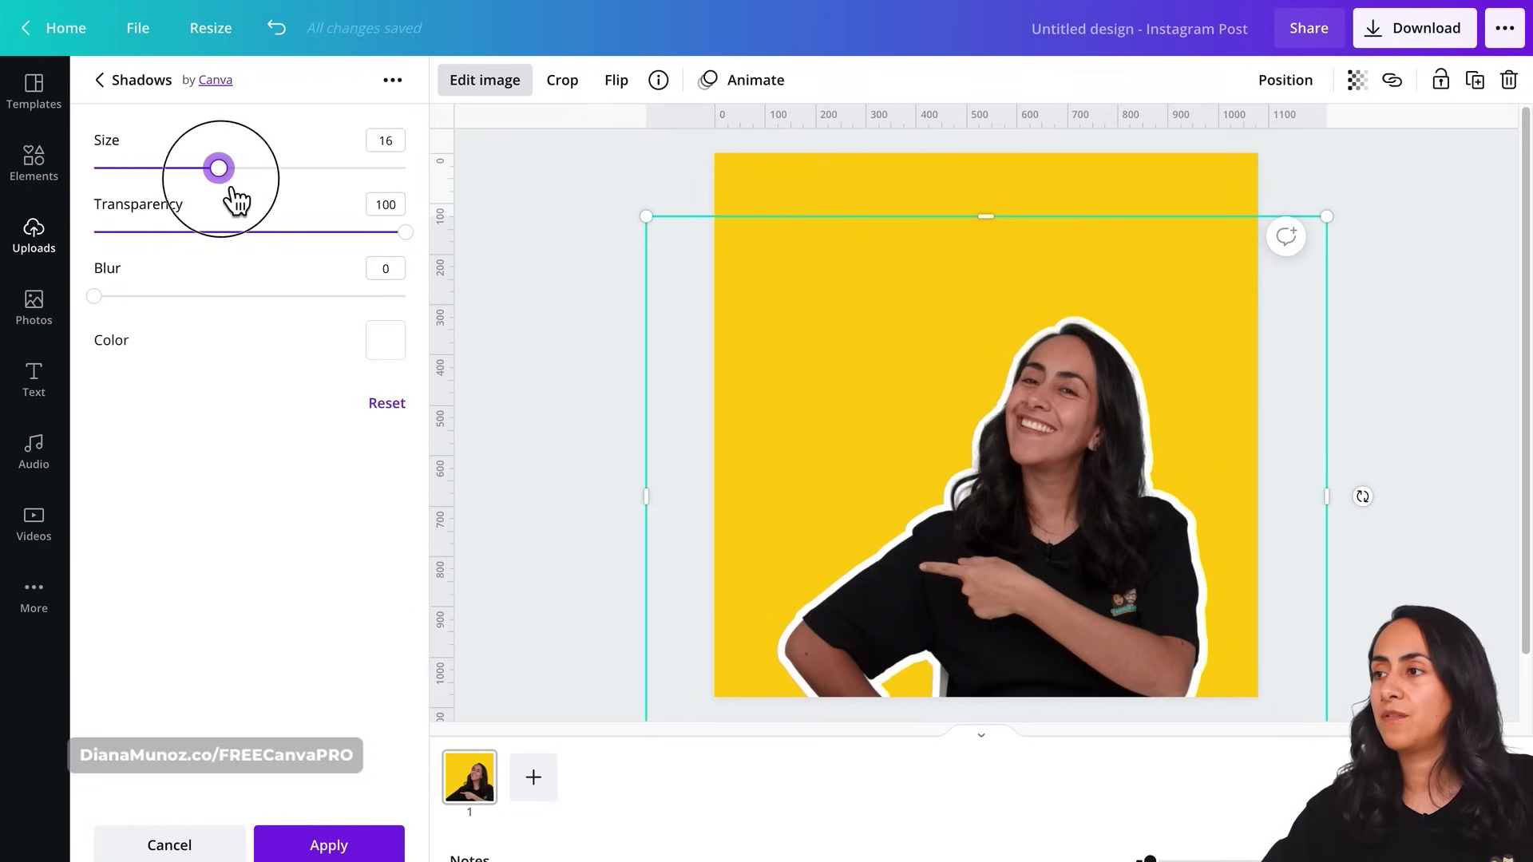
pyautogui.moveTo(220, 195); pyautogui.dragTo(240, 199)
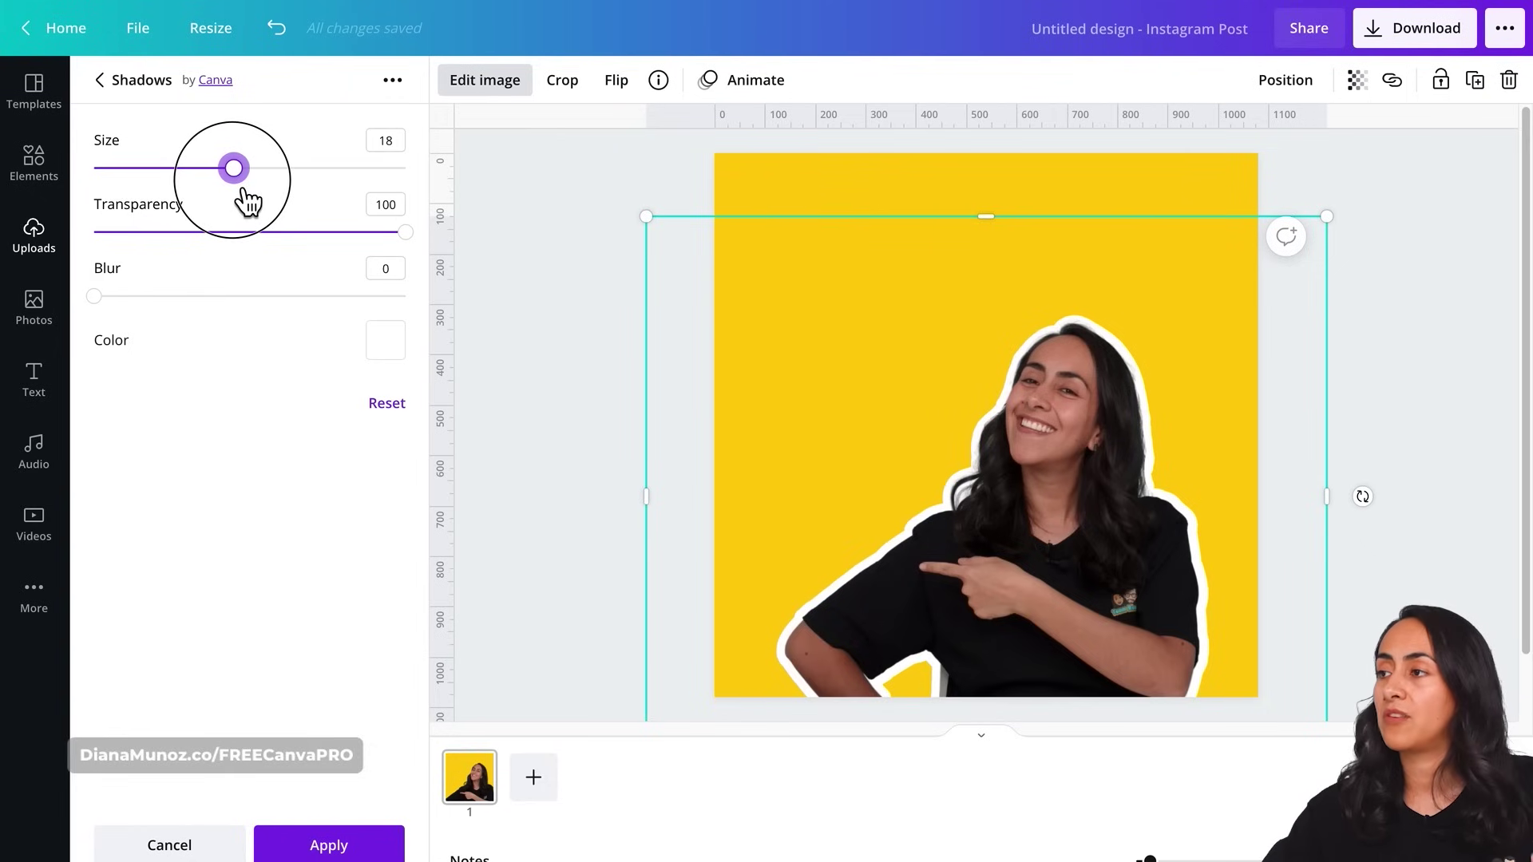